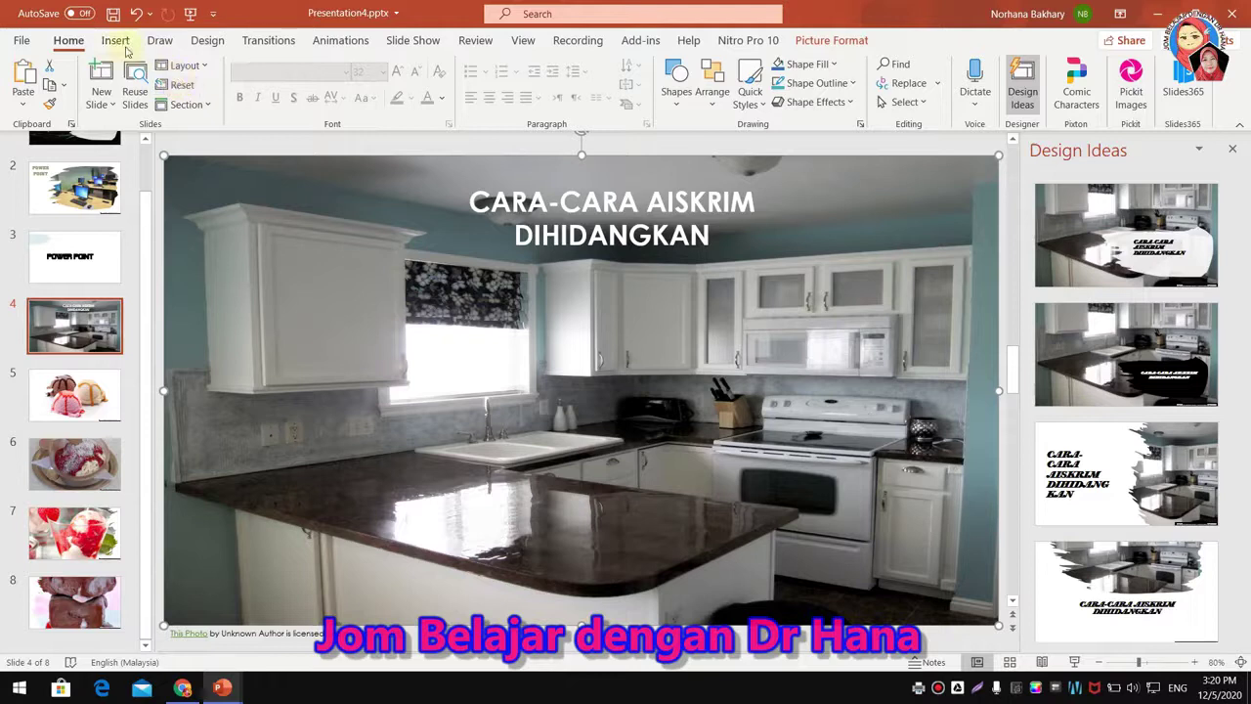
Try fitting a rotated rectangle over the large upper cabinet door beside the window, and delete it.
{"action": "left_click", "coordinate": [111, 42]}
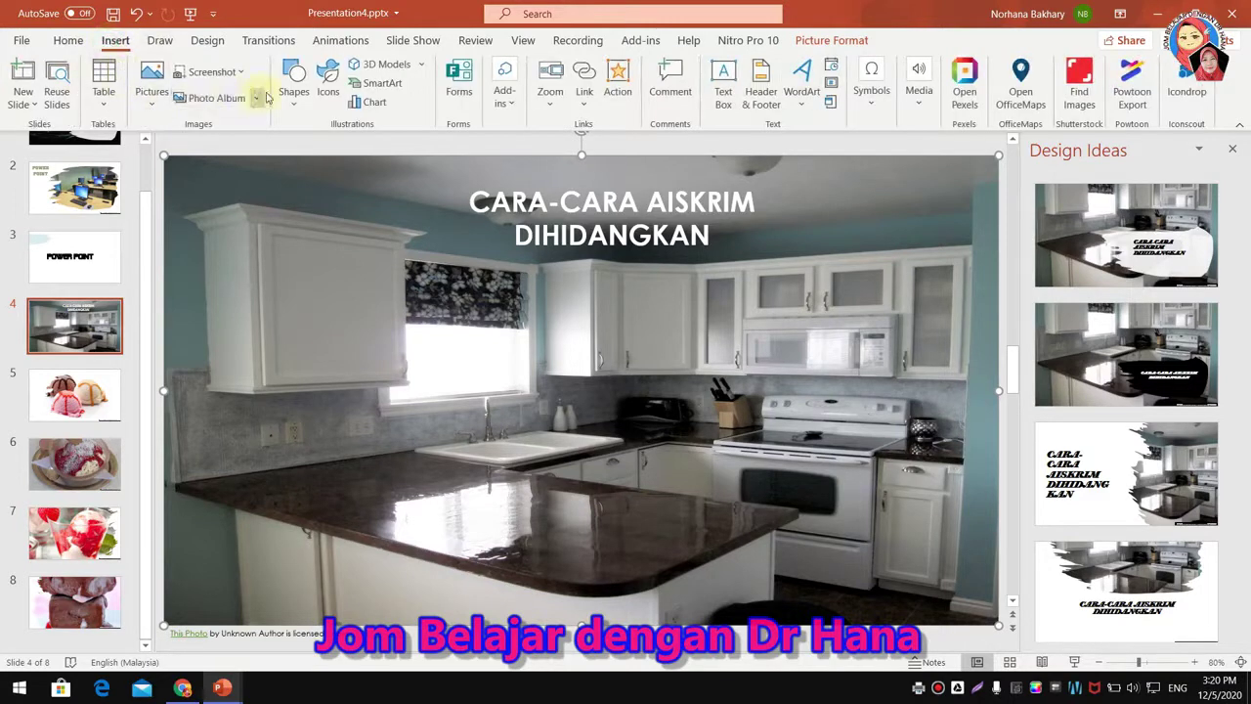
{"action": "left_click", "coordinate": [299, 93]}
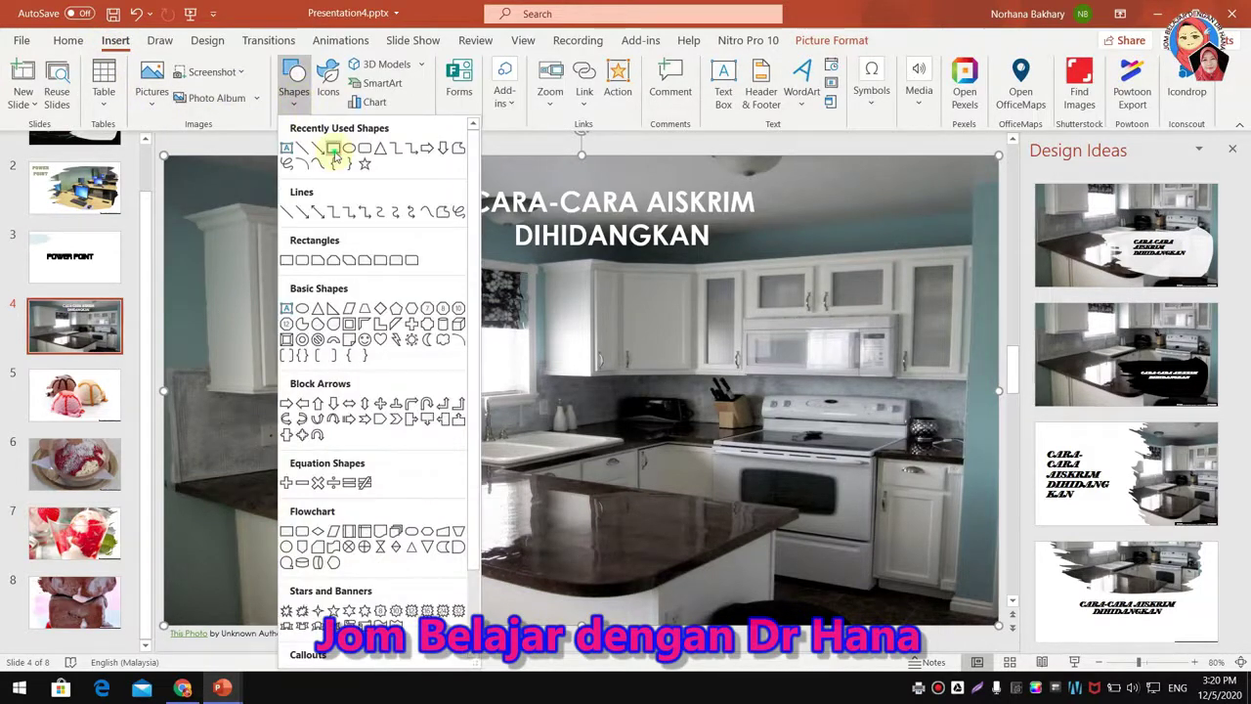
{"action": "left_click", "coordinate": [334, 150]}
{"action": "left_click_drag", "start_coordinate": [275, 235], "coordinate": [395, 372]}
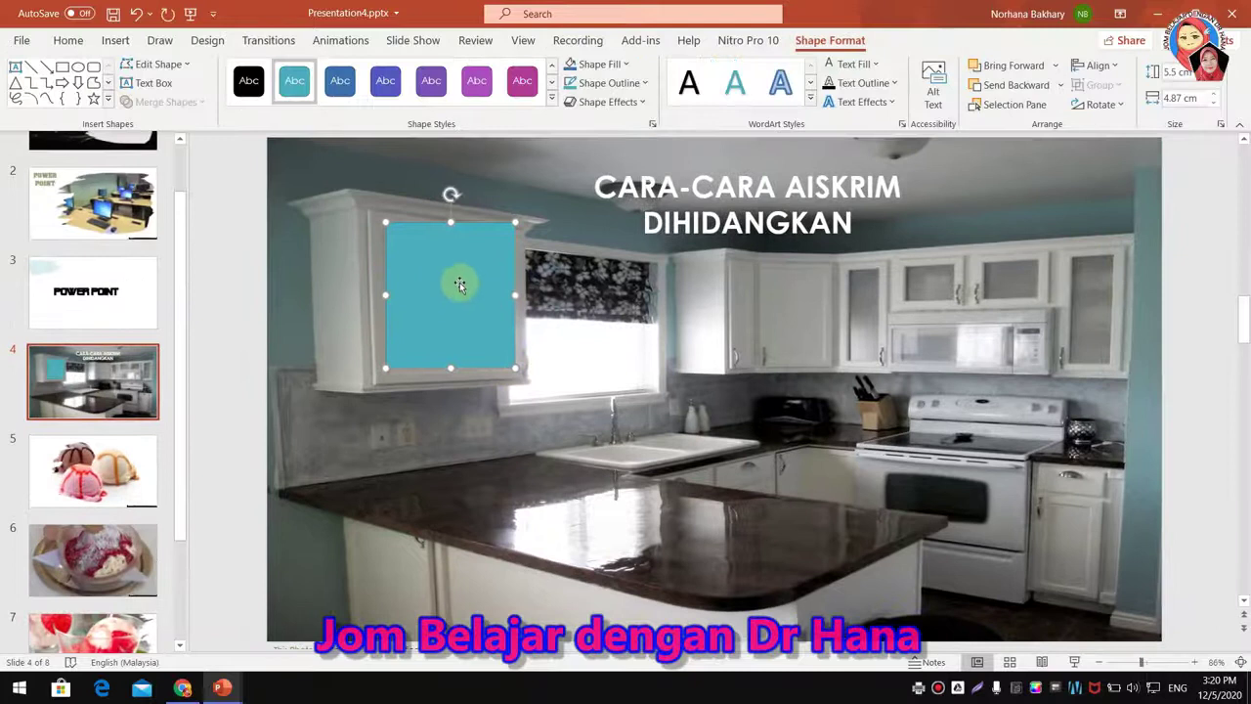
{"action": "key", "text": "Escape"}
{"action": "left_click_drag", "start_coordinate": [402, 237], "coordinate": [397, 234]}
{"action": "left_click_drag", "start_coordinate": [436, 189], "coordinate": [445, 189]}
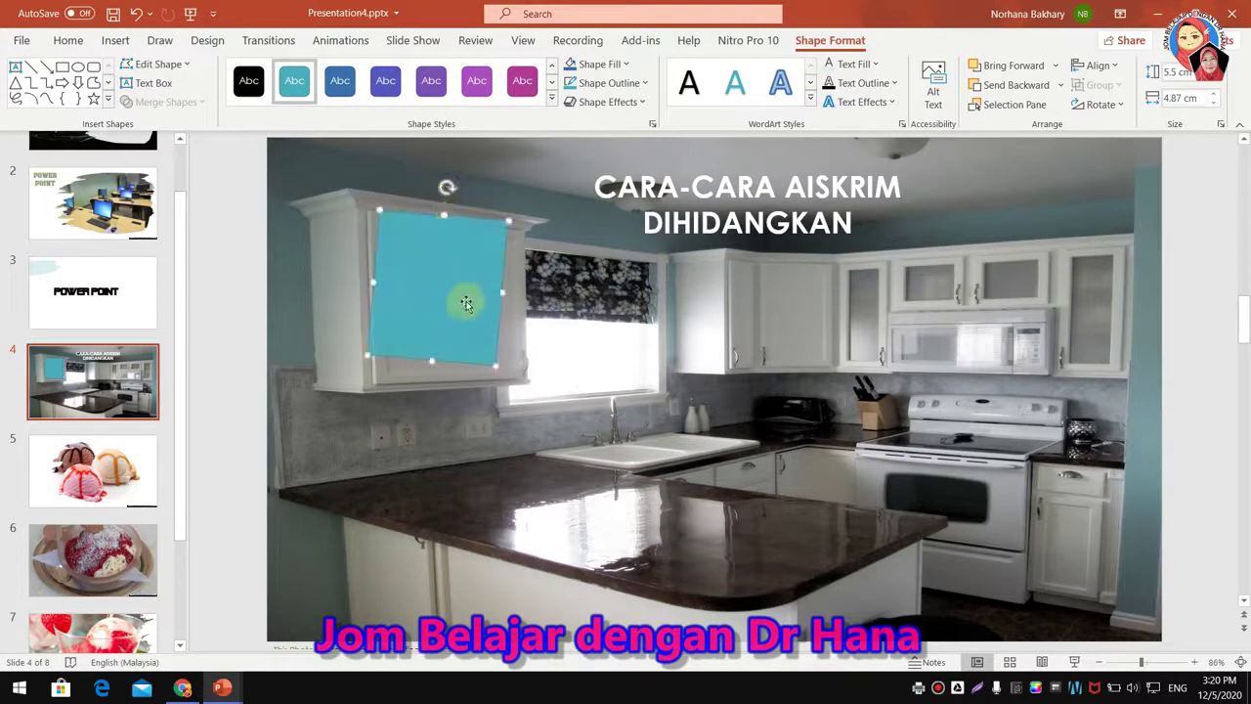
{"action": "left_click_drag", "start_coordinate": [501, 291], "coordinate": [464, 282]}
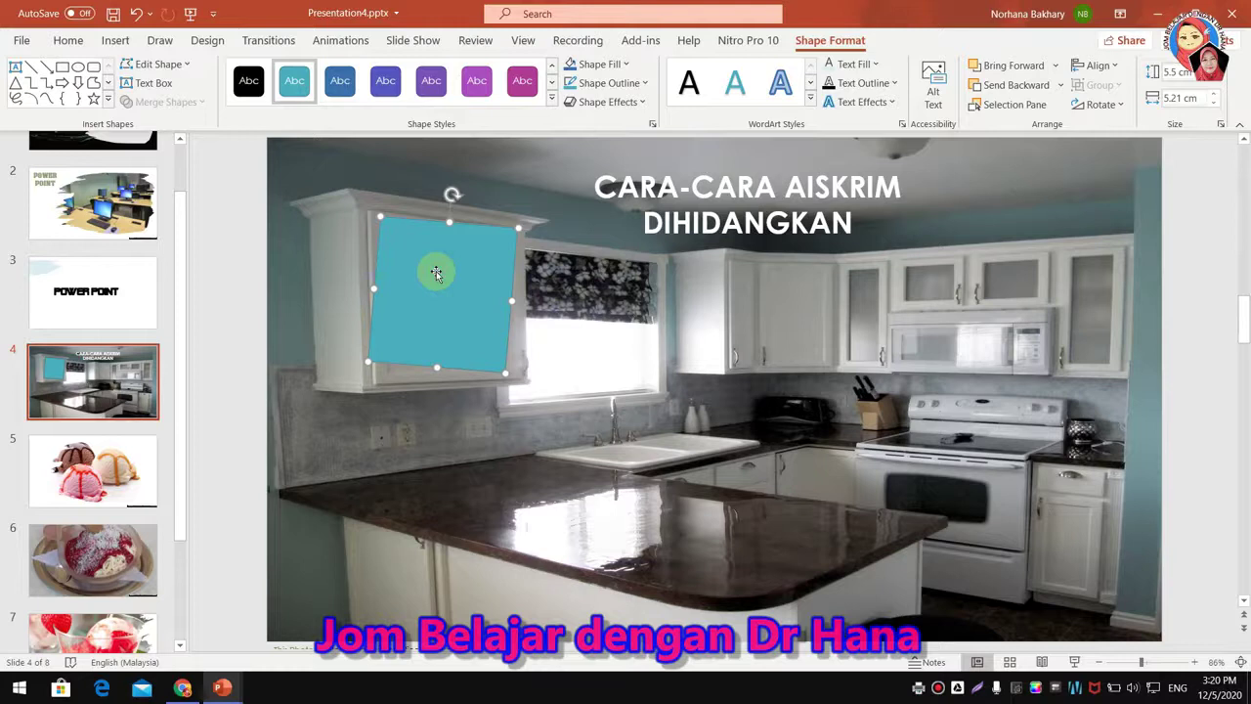
{"action": "key", "text": "Delete"}
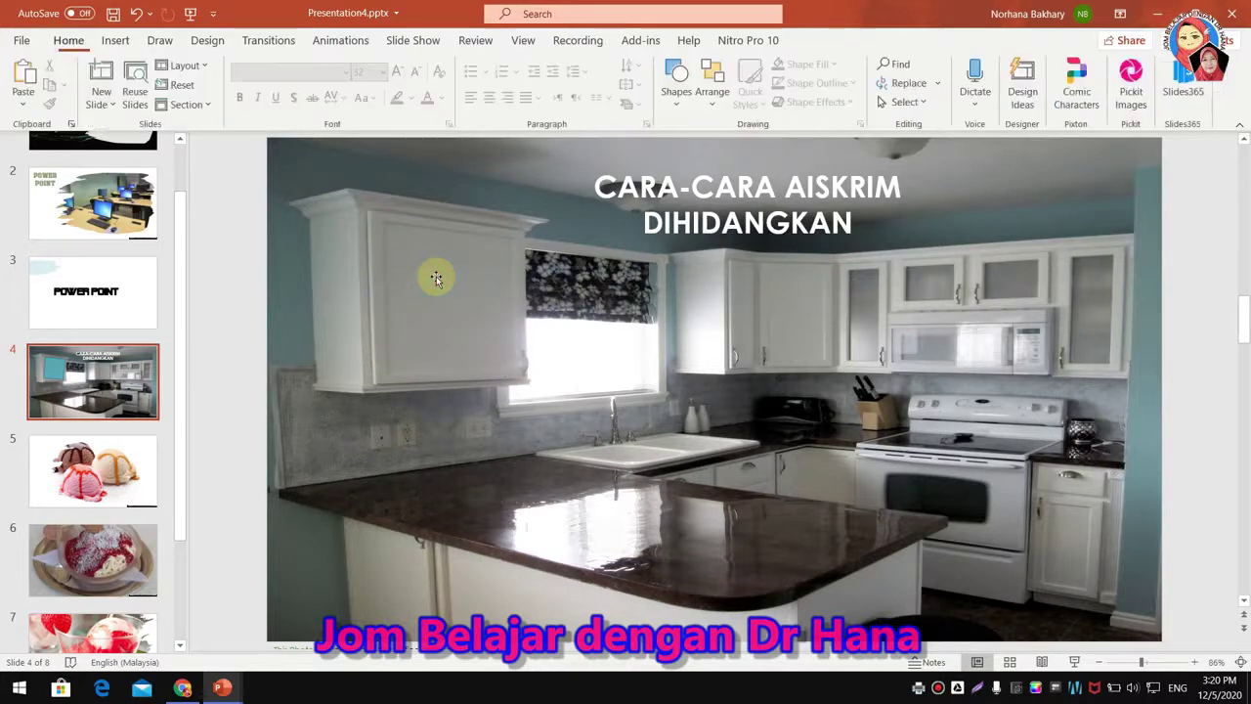
Outline the large upper cabinet door with a freeform shape about 5.62 cm high and 4.96 cm wide, filled white.
{"action": "left_click", "coordinate": [104, 43]}
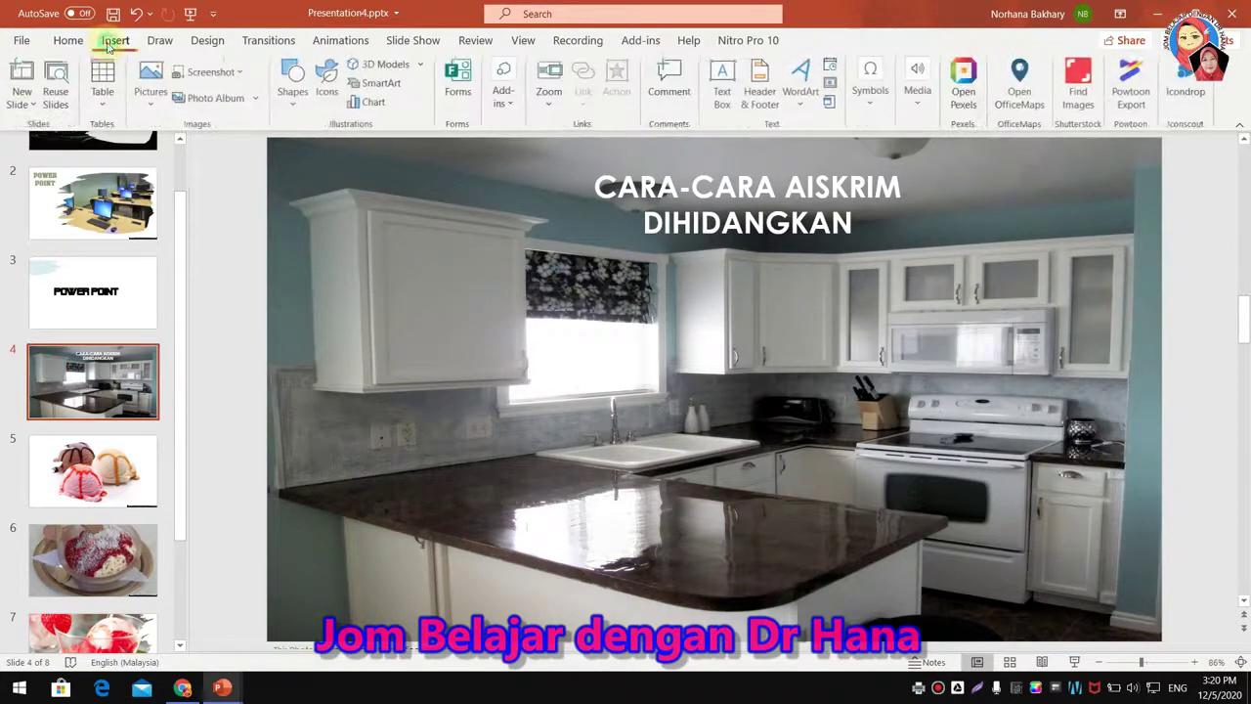
{"action": "left_click", "coordinate": [292, 94]}
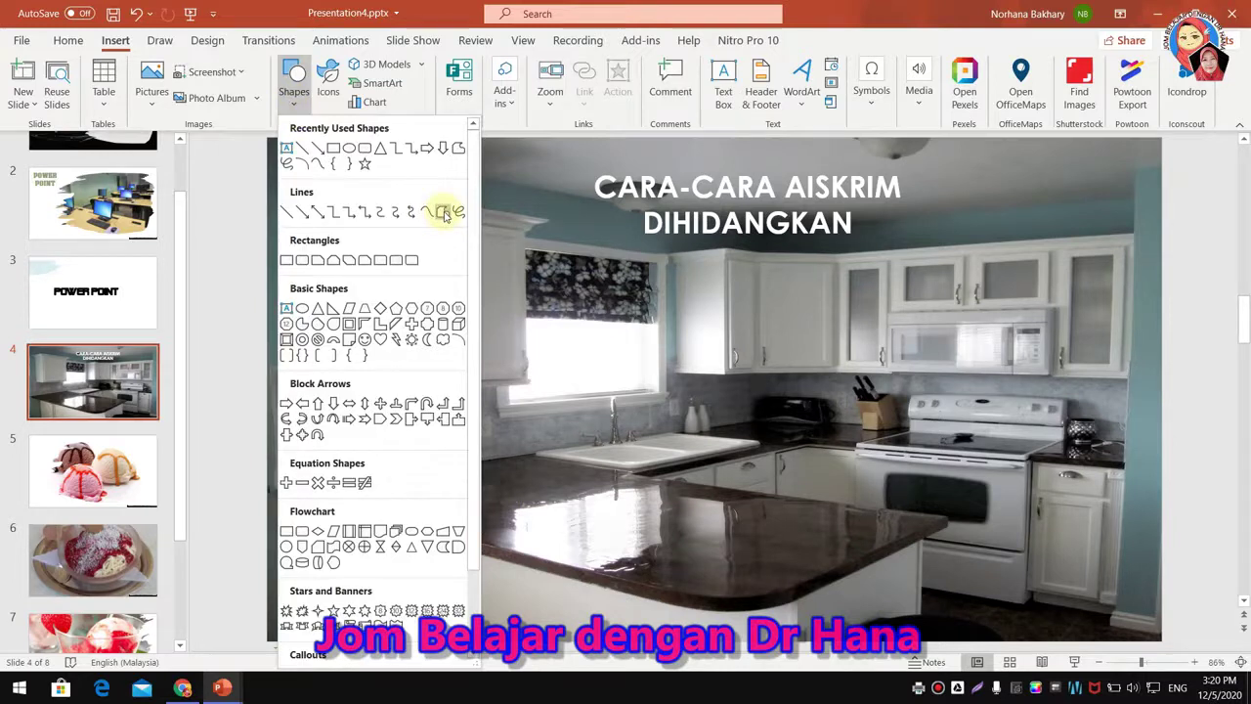
{"action": "left_click", "coordinate": [443, 213]}
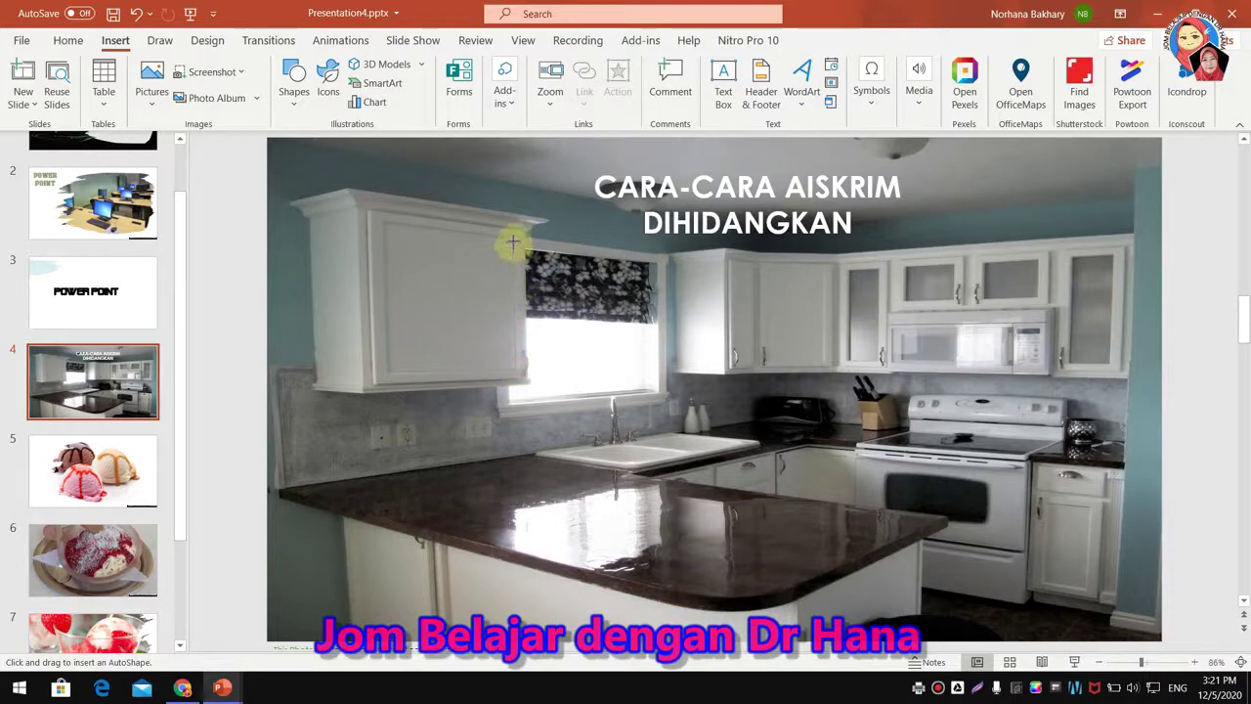
{"action": "left_click", "coordinate": [385, 225]}
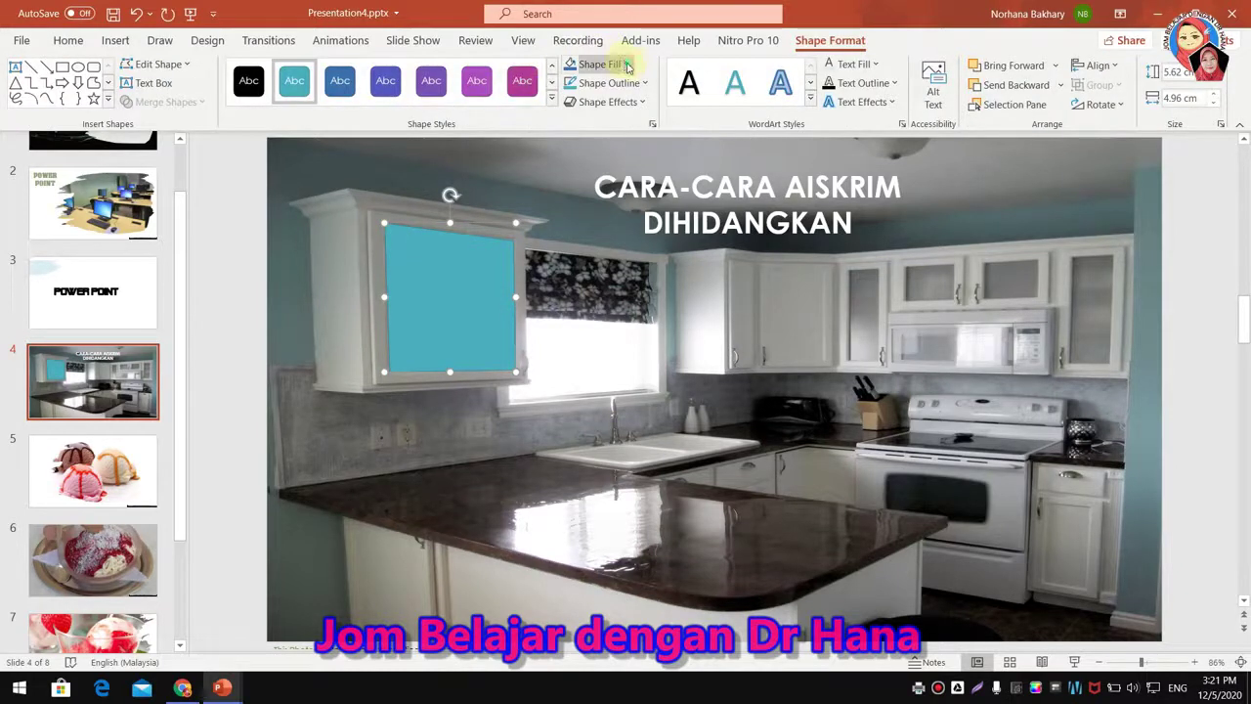
{"action": "left_click", "coordinate": [623, 65]}
{"action": "left_click", "coordinate": [581, 106]}
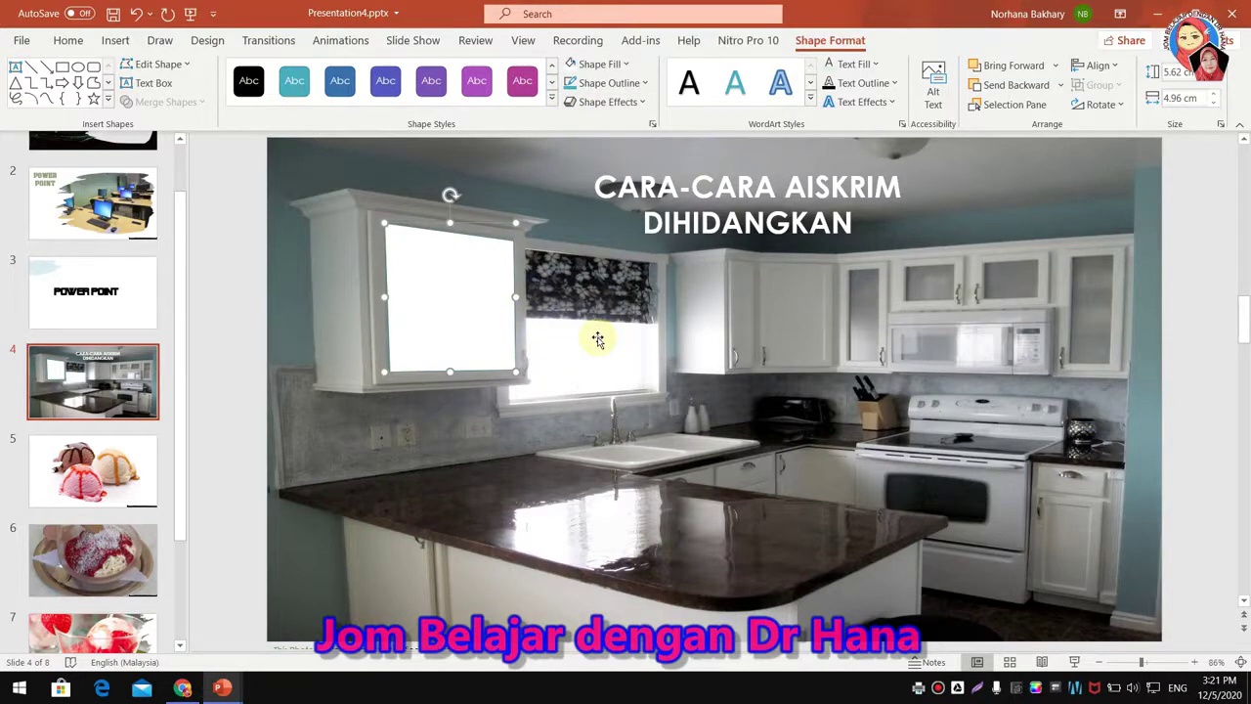
{"action": "left_click", "coordinate": [515, 452]}
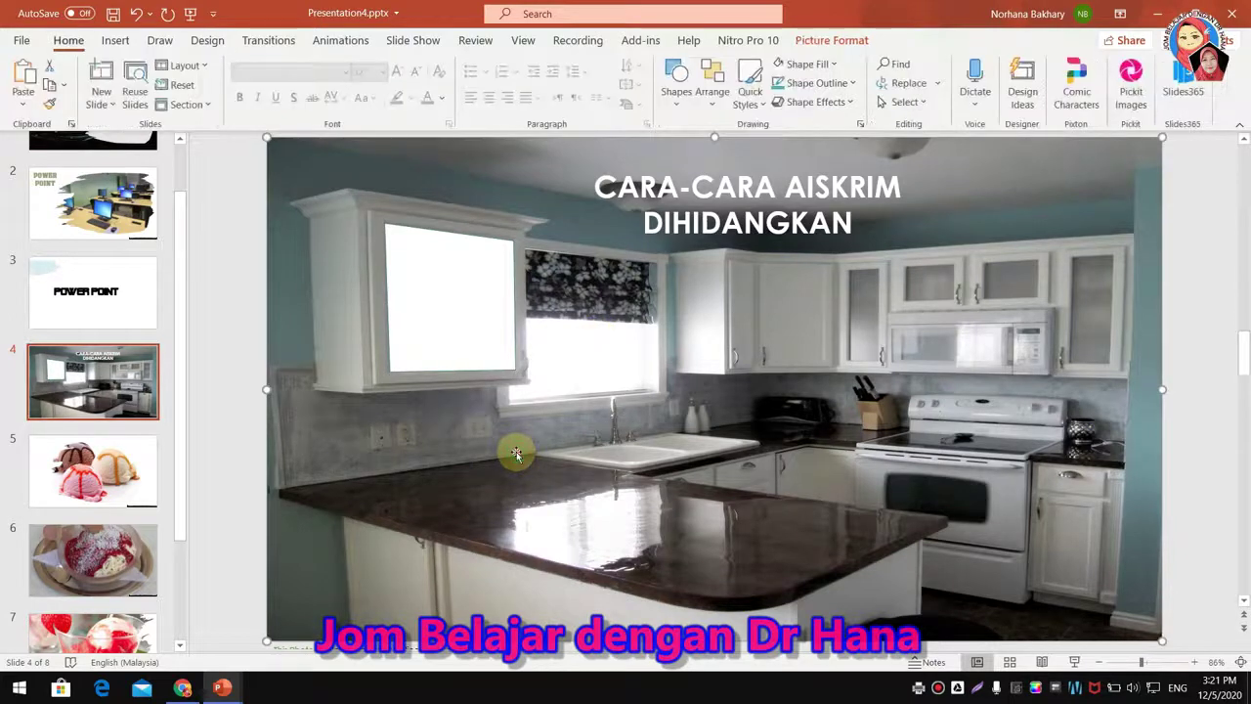
Outline the corner cabinet door beyond the window with a white-filled freeform shape about 3.43 cm high and 2.1 cm wide.
{"action": "left_click", "coordinate": [122, 44]}
{"action": "left_click", "coordinate": [292, 98]}
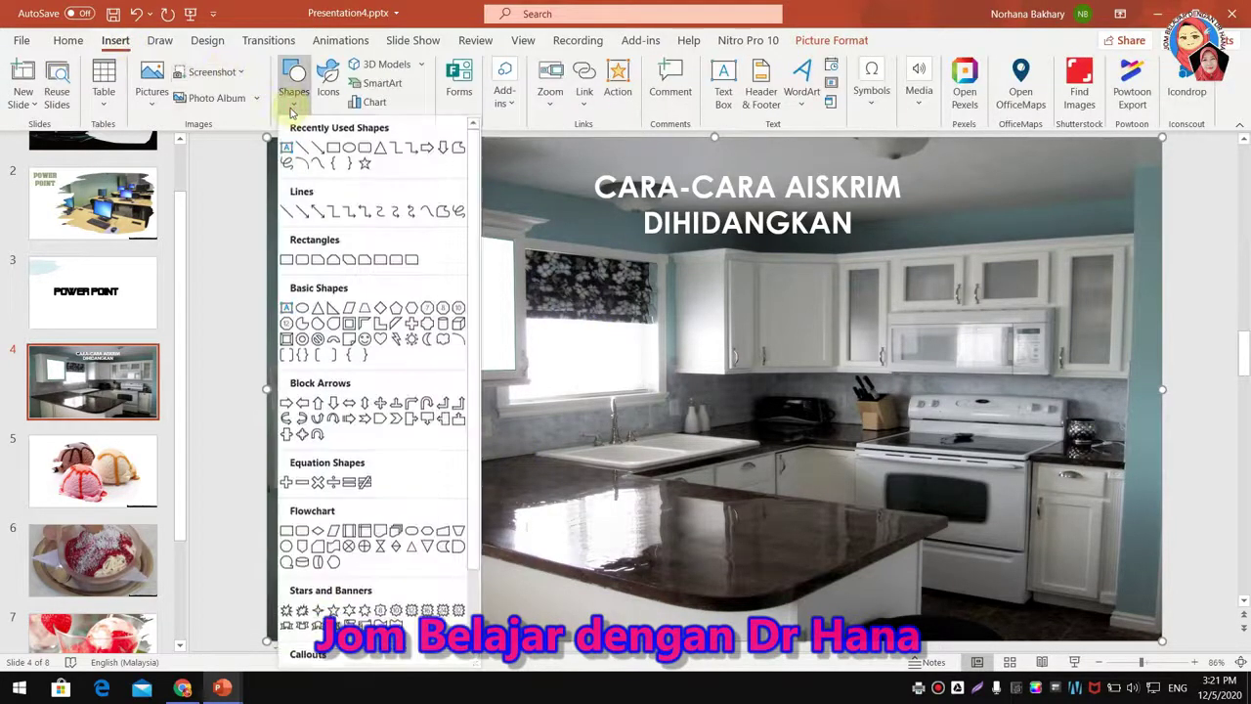
{"action": "left_click", "coordinate": [435, 221]}
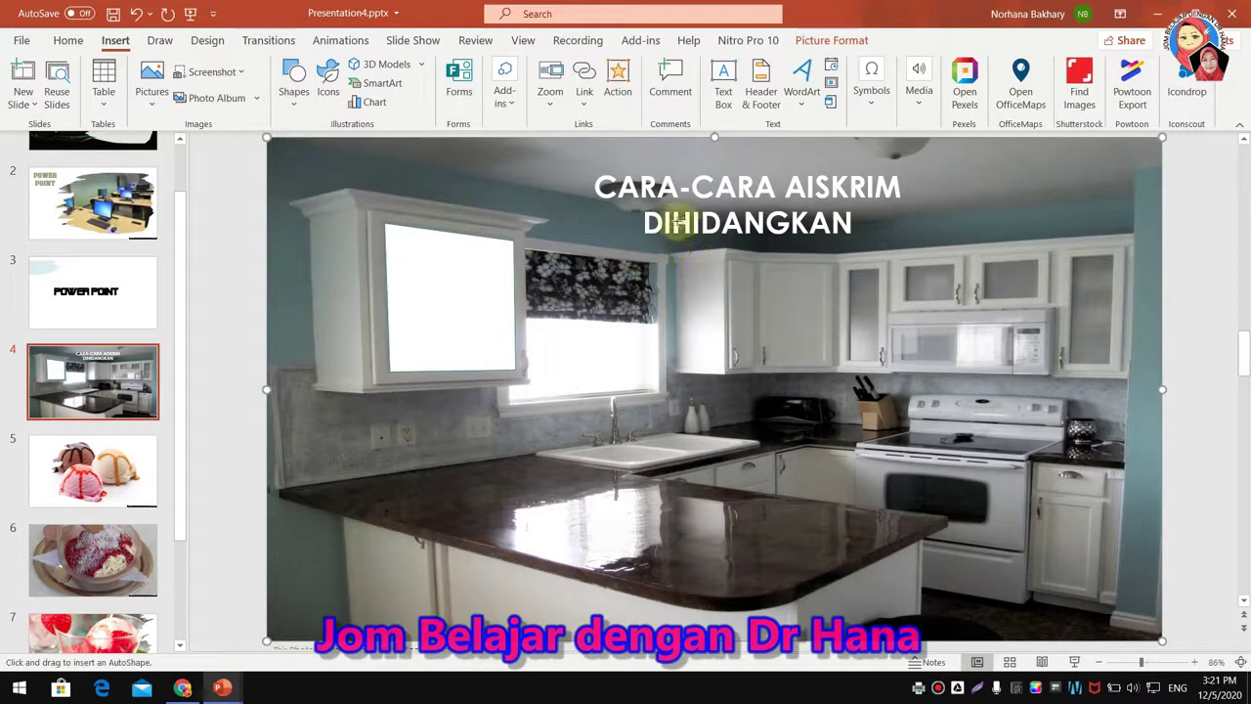
{"action": "left_click", "coordinate": [768, 270]}
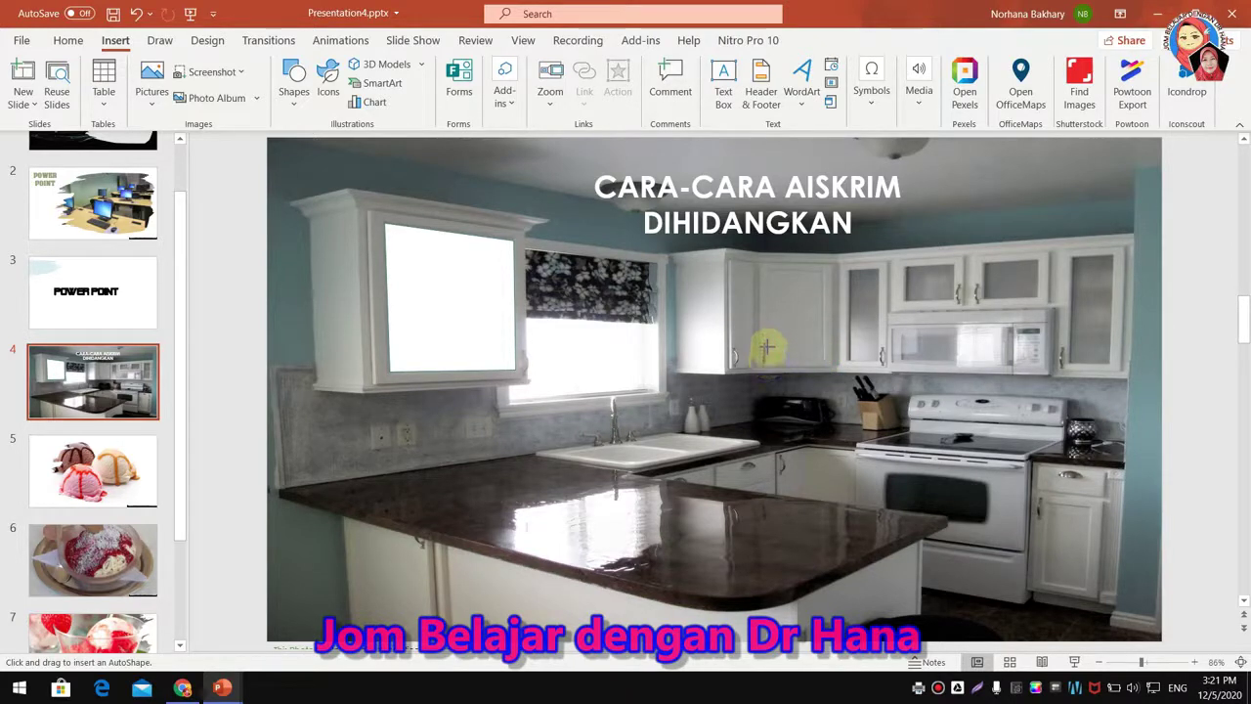
{"action": "left_click", "coordinate": [769, 274]}
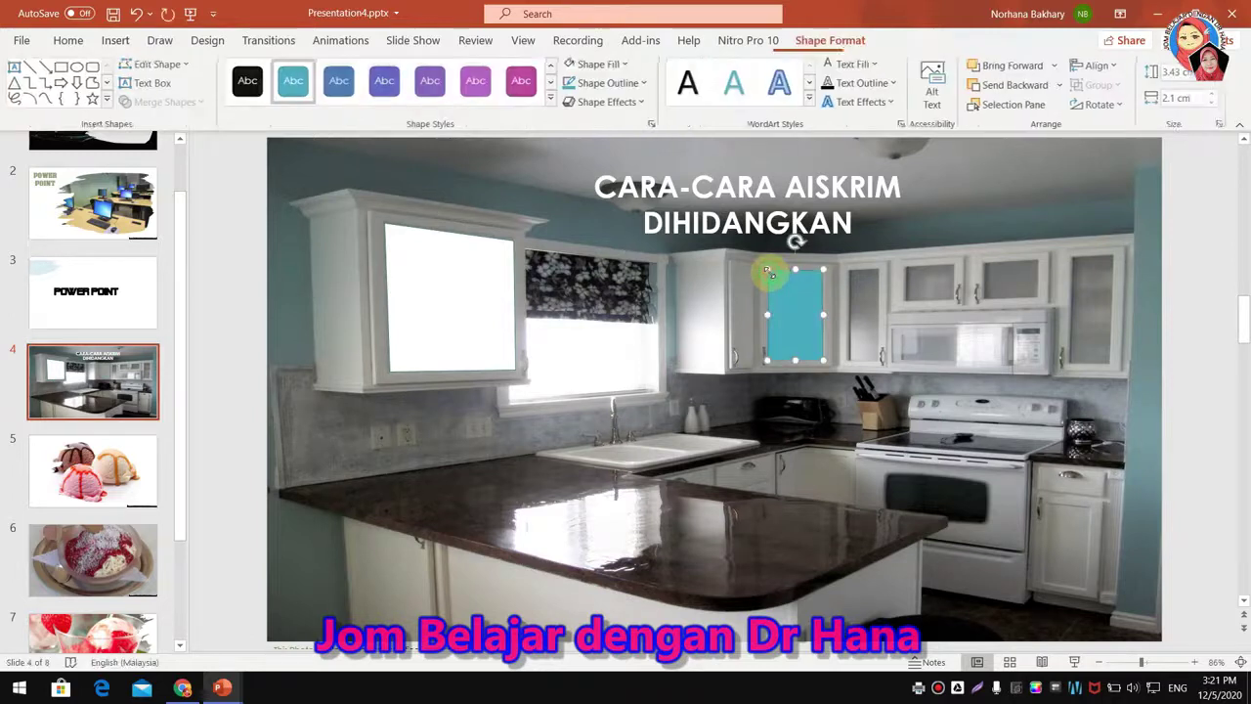
{"action": "left_click", "coordinate": [571, 65]}
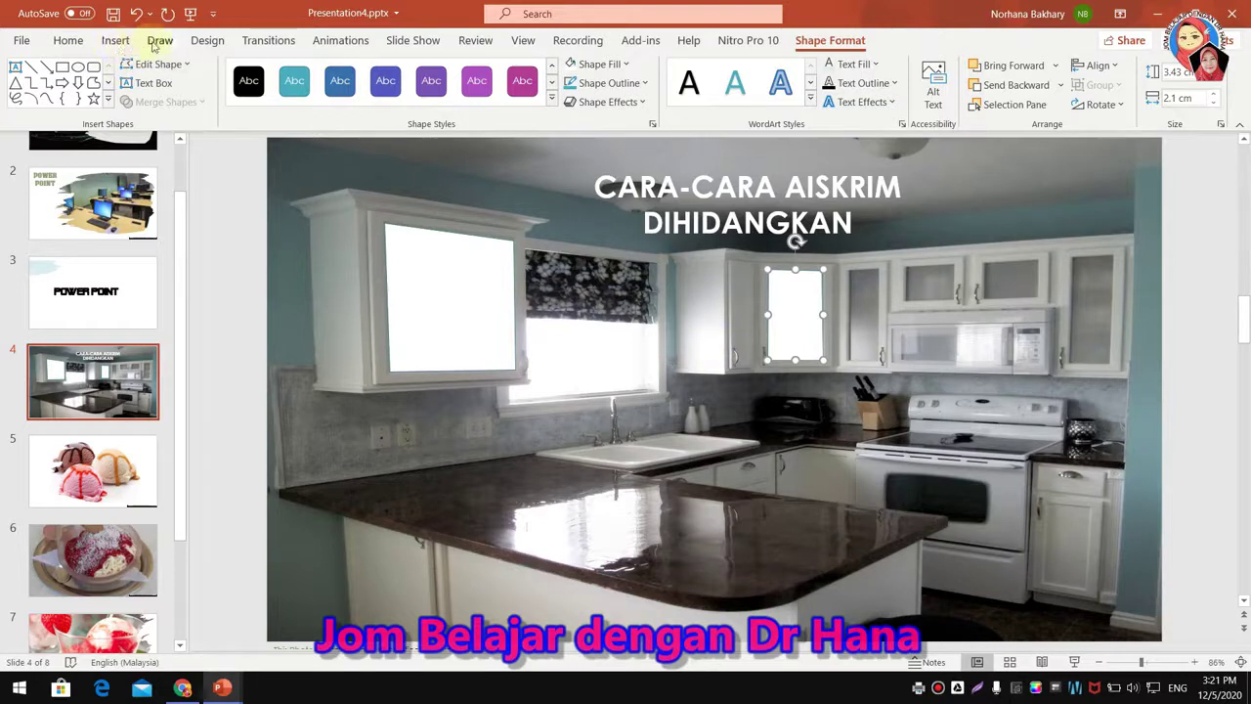
Trace the tall cabinet door beside the microwave with a freeform shape about 4 cm by 1.52 cm and fill it white.
{"action": "left_click", "coordinate": [113, 40]}
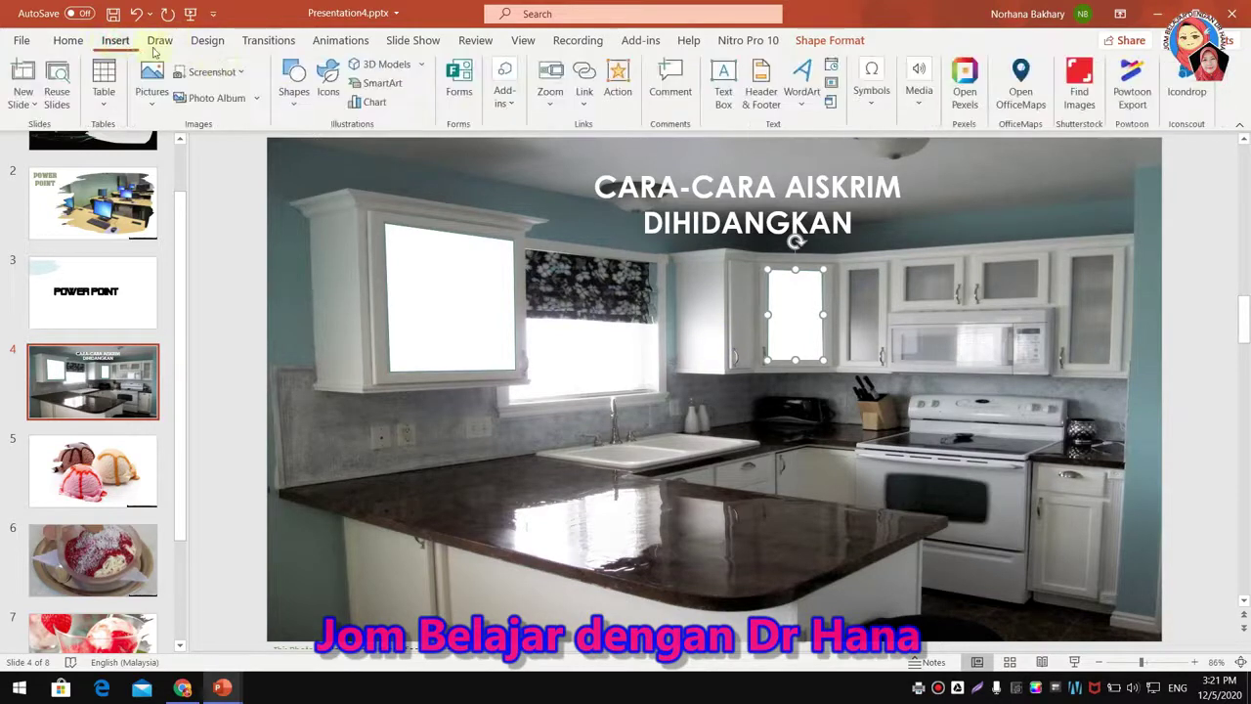
{"action": "left_click", "coordinate": [294, 80]}
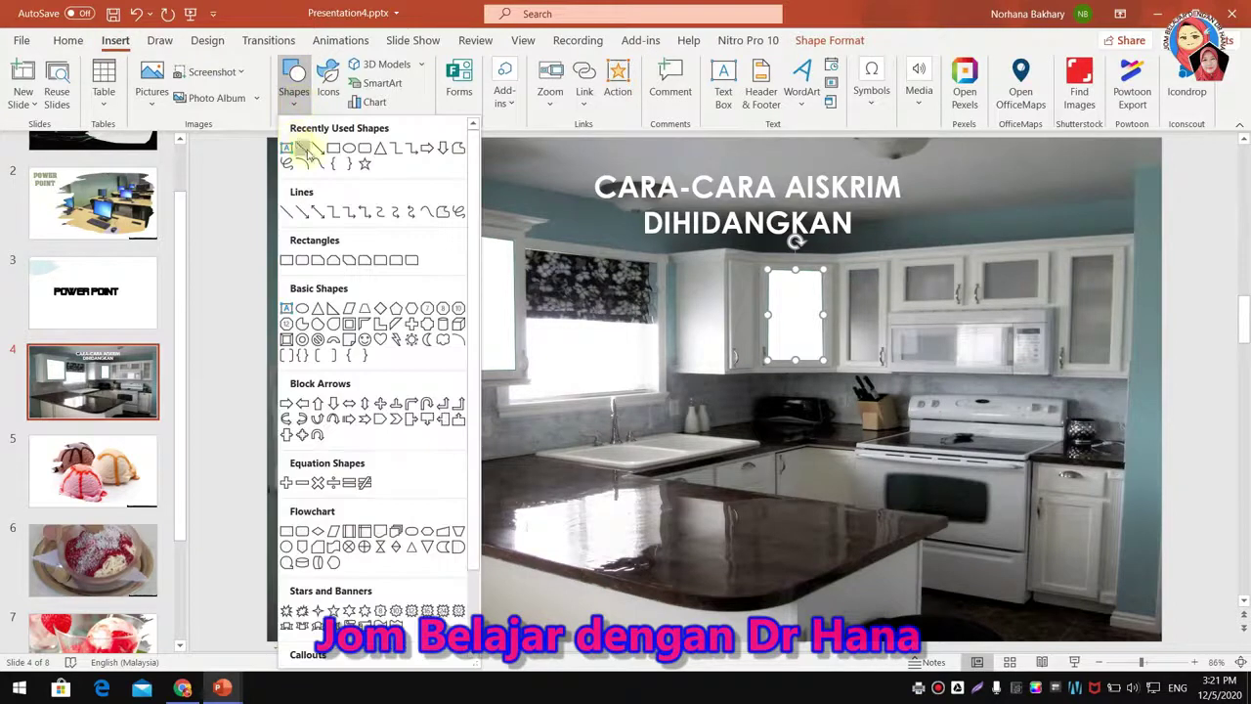
{"action": "left_click", "coordinate": [440, 213]}
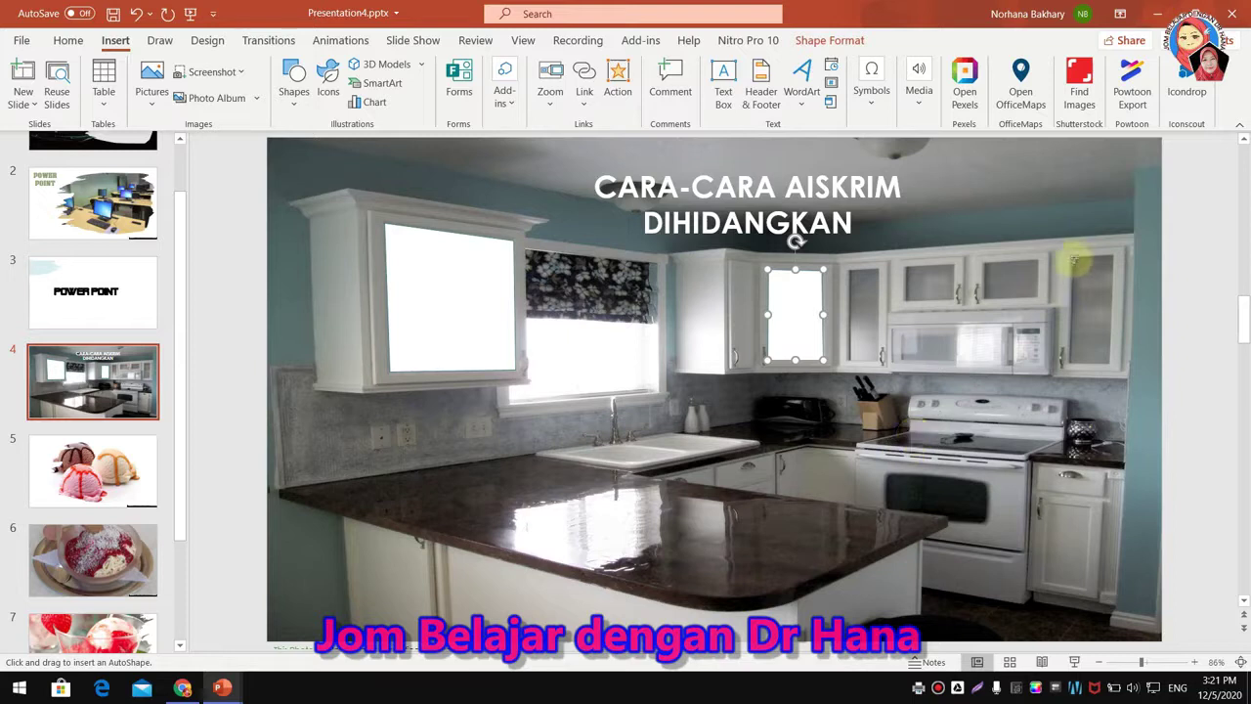
{"action": "left_click", "coordinate": [1075, 257]}
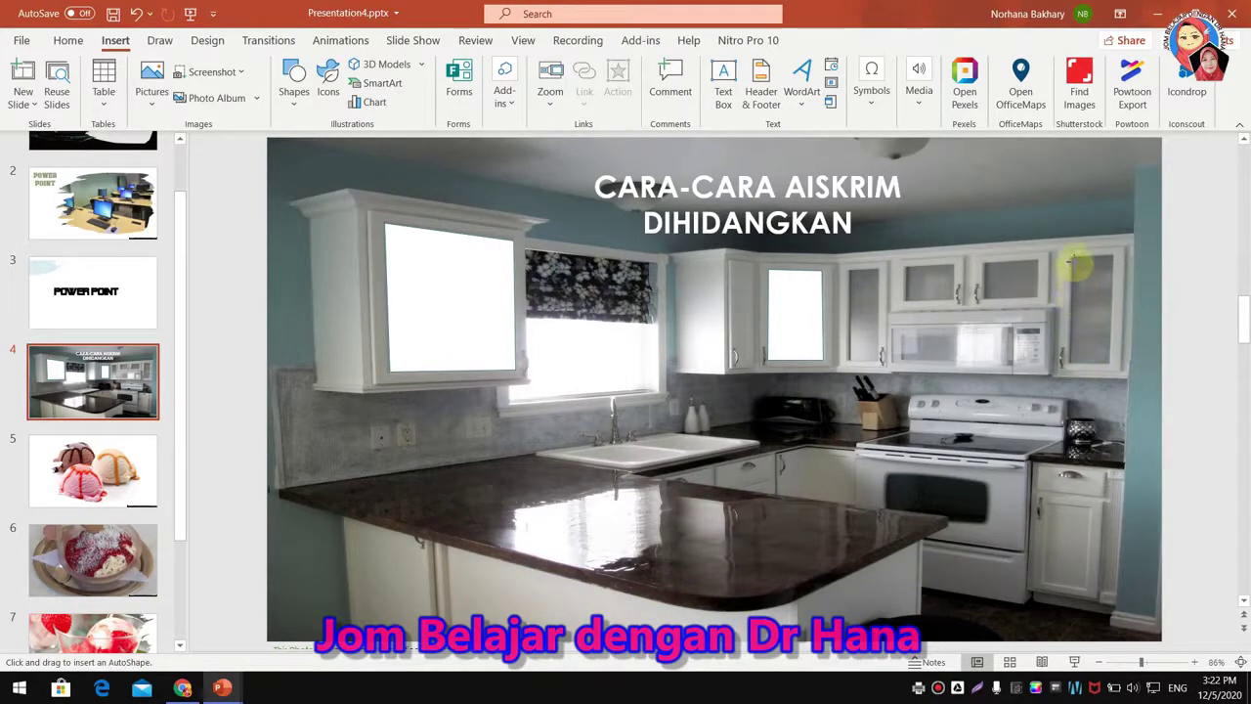
{"action": "left_click_drag", "start_coordinate": [1072, 257], "coordinate": [1112, 361]}
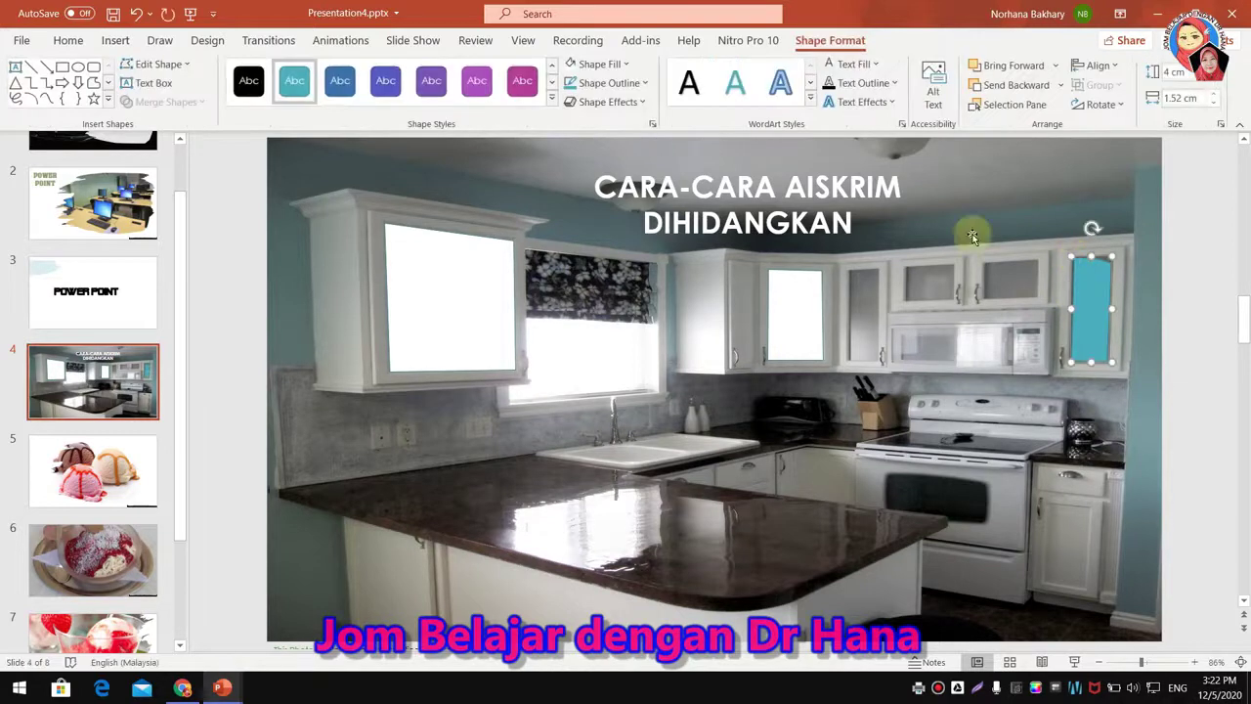
{"action": "left_click", "coordinate": [568, 65]}
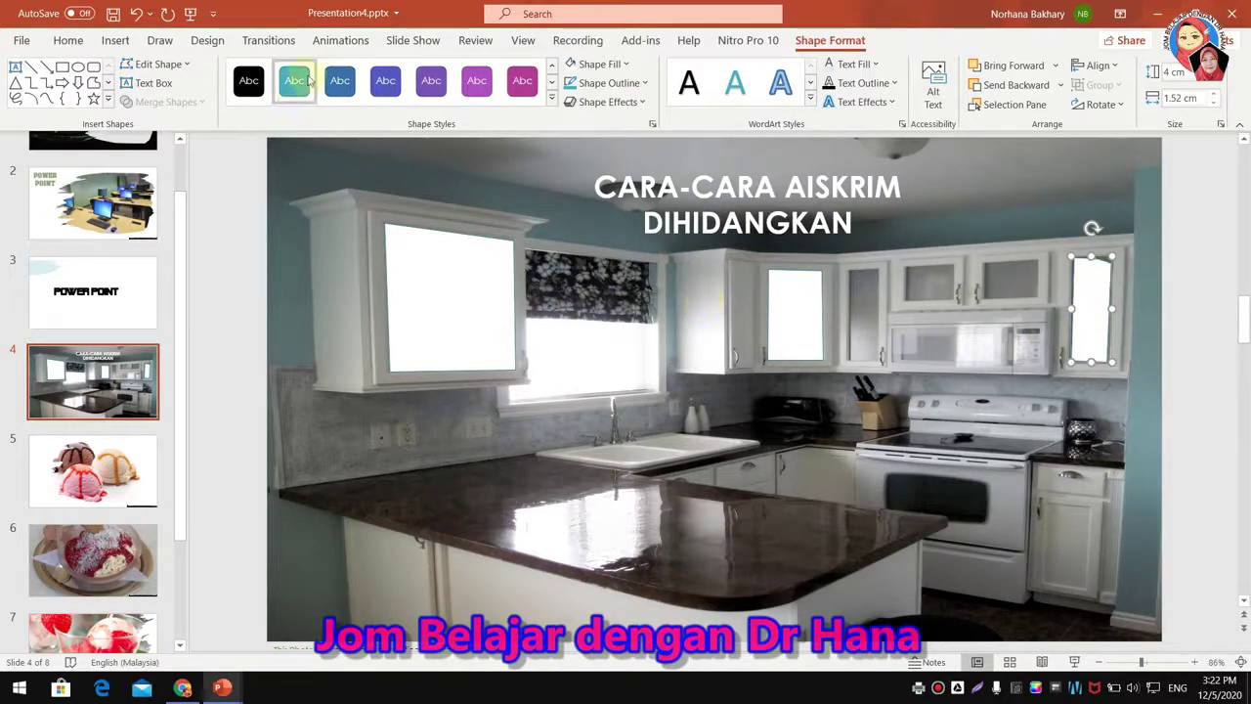
Trace the microwave door with a freeform shape about 1.38 cm high and 4.54 cm wide and fill it white.
{"action": "left_click", "coordinate": [116, 41]}
{"action": "left_click", "coordinate": [293, 83]}
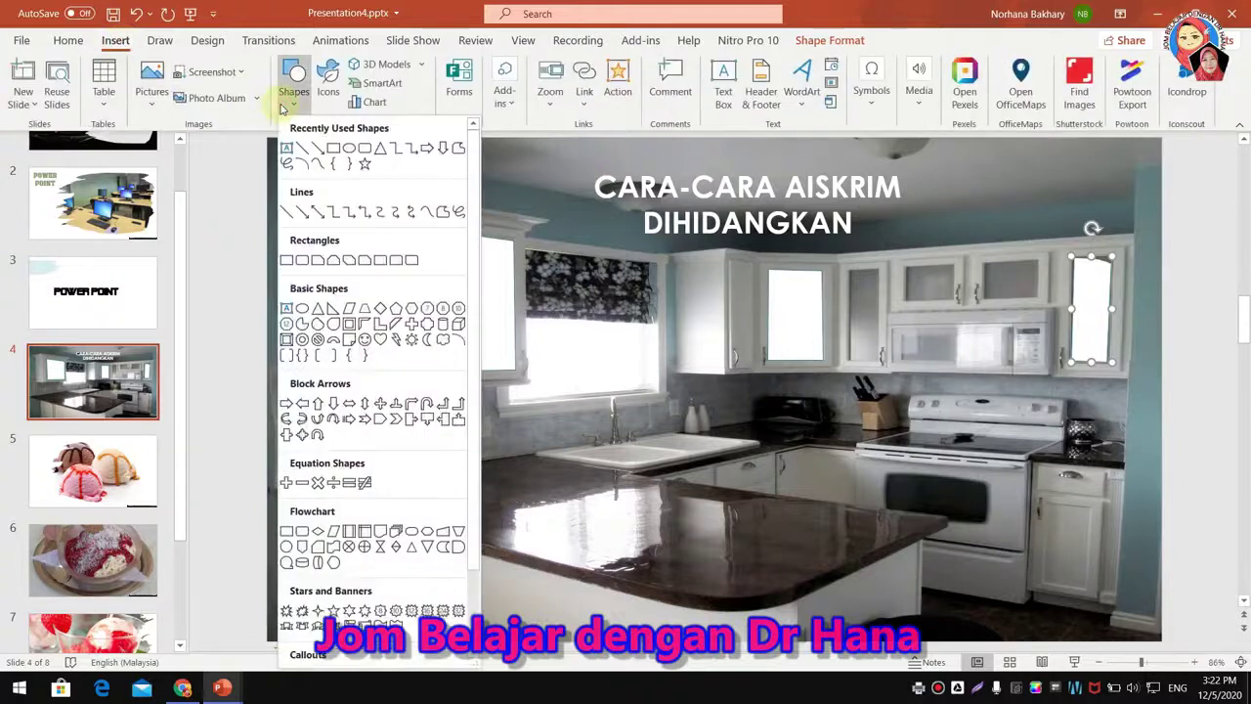
{"action": "left_click", "coordinate": [441, 211]}
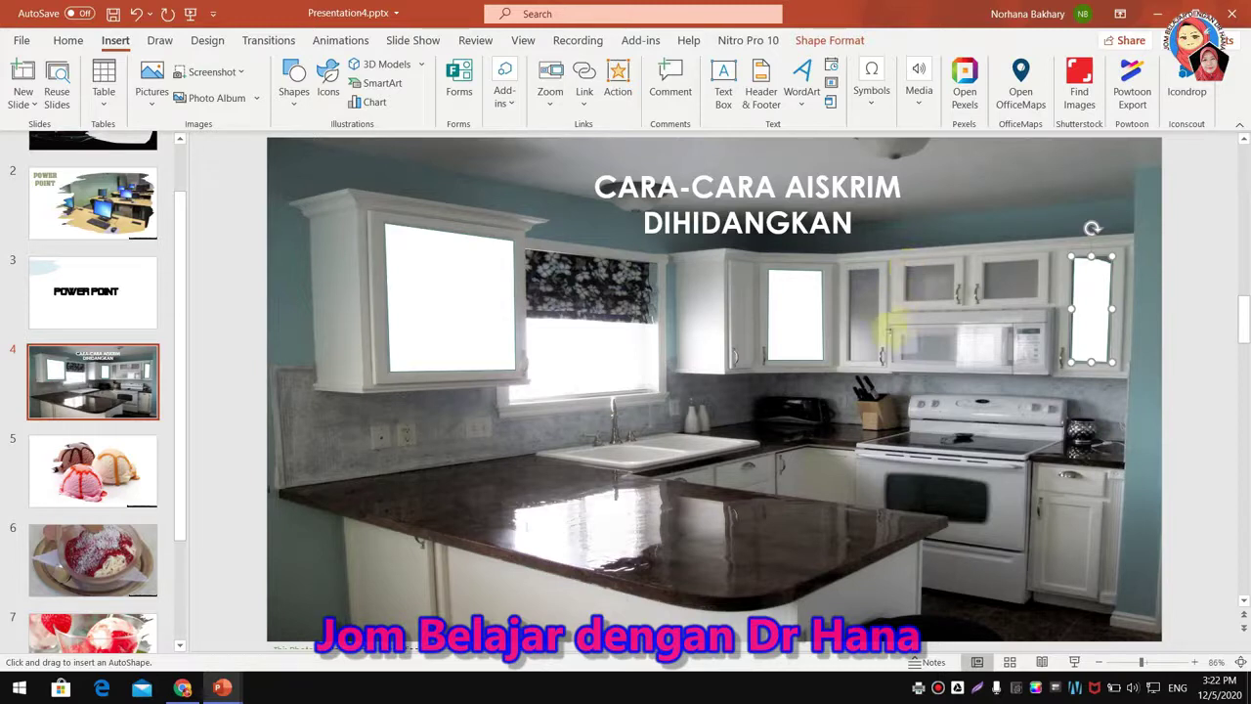
{"action": "key", "text": "Escape"}
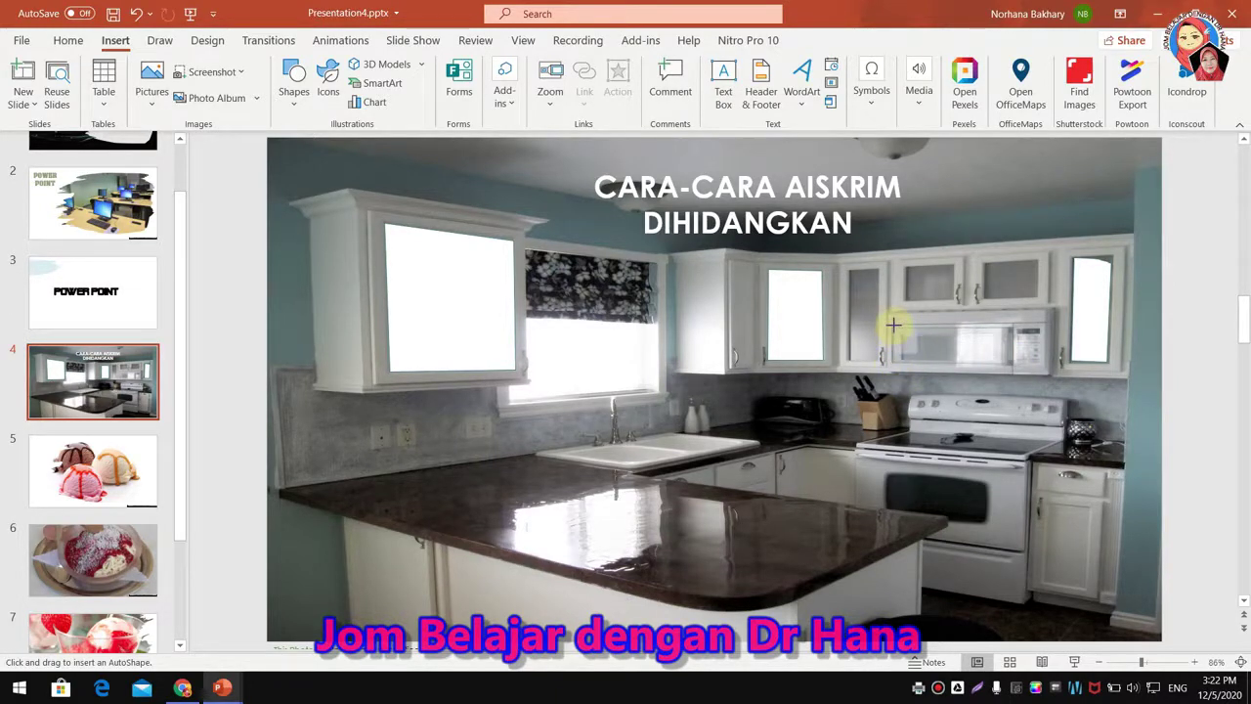
{"action": "left_click_drag", "start_coordinate": [889, 327], "coordinate": [1008, 365]}
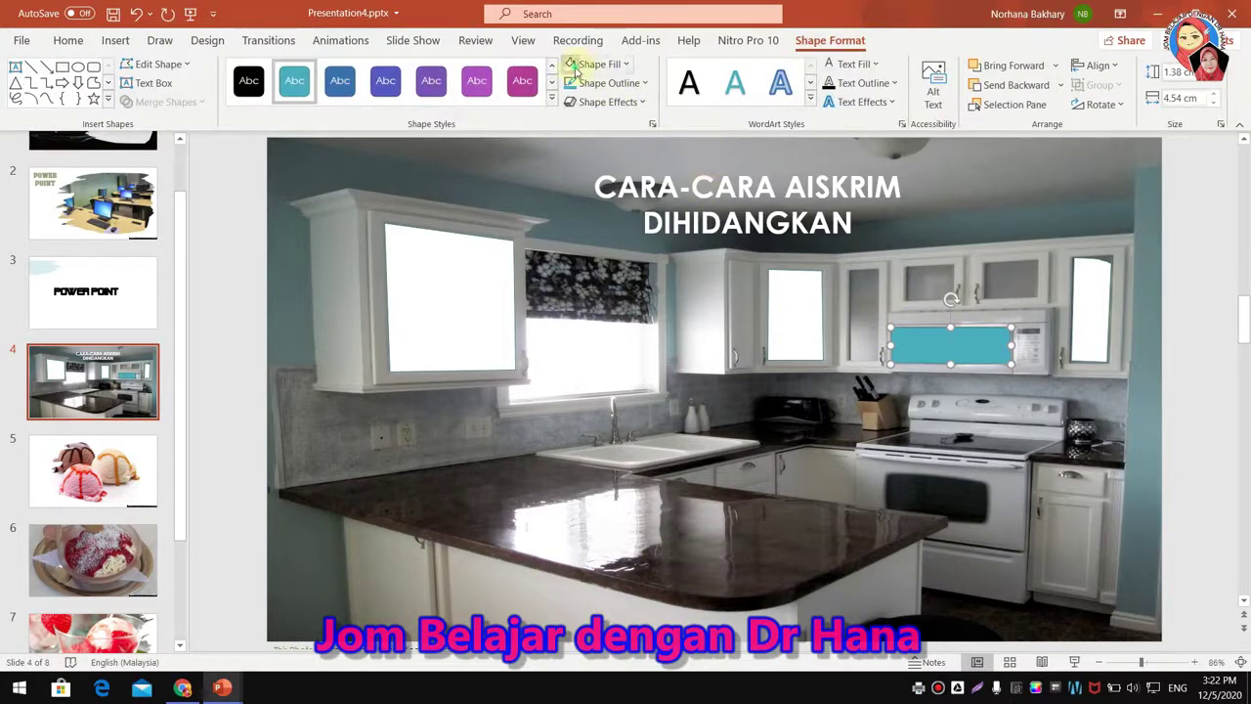
{"action": "left_click", "coordinate": [575, 68]}
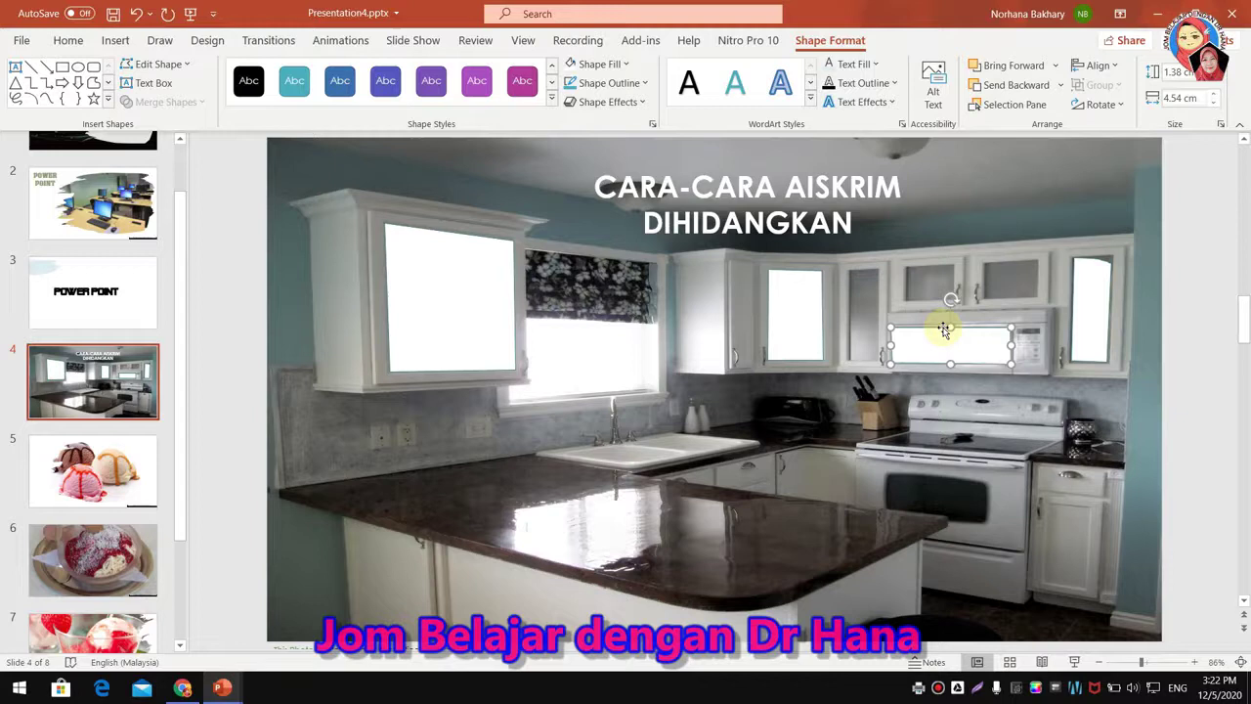
Enlarge the white microwave shape to about 1.55 cm high and adjust its position over the door.
{"action": "key", "text": "Delete"}
{"action": "key", "text": "ctrl+z"}
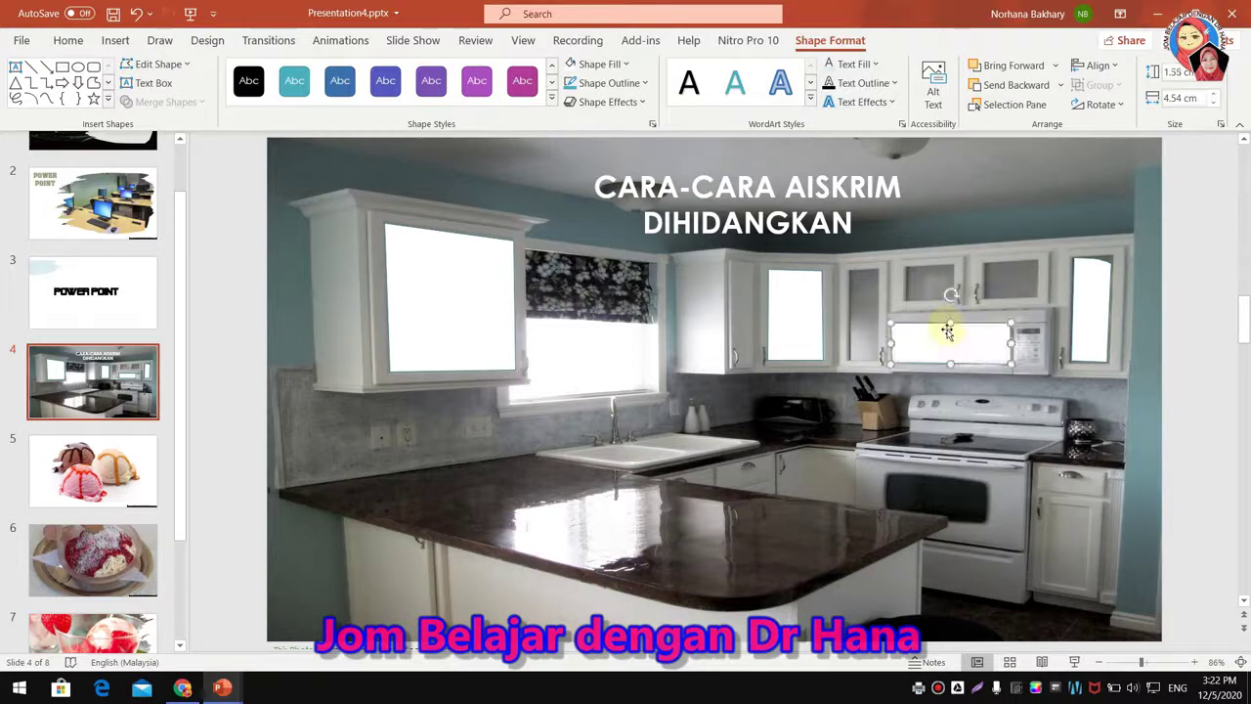
{"action": "left_click_drag", "start_coordinate": [950, 352], "coordinate": [950, 352]}
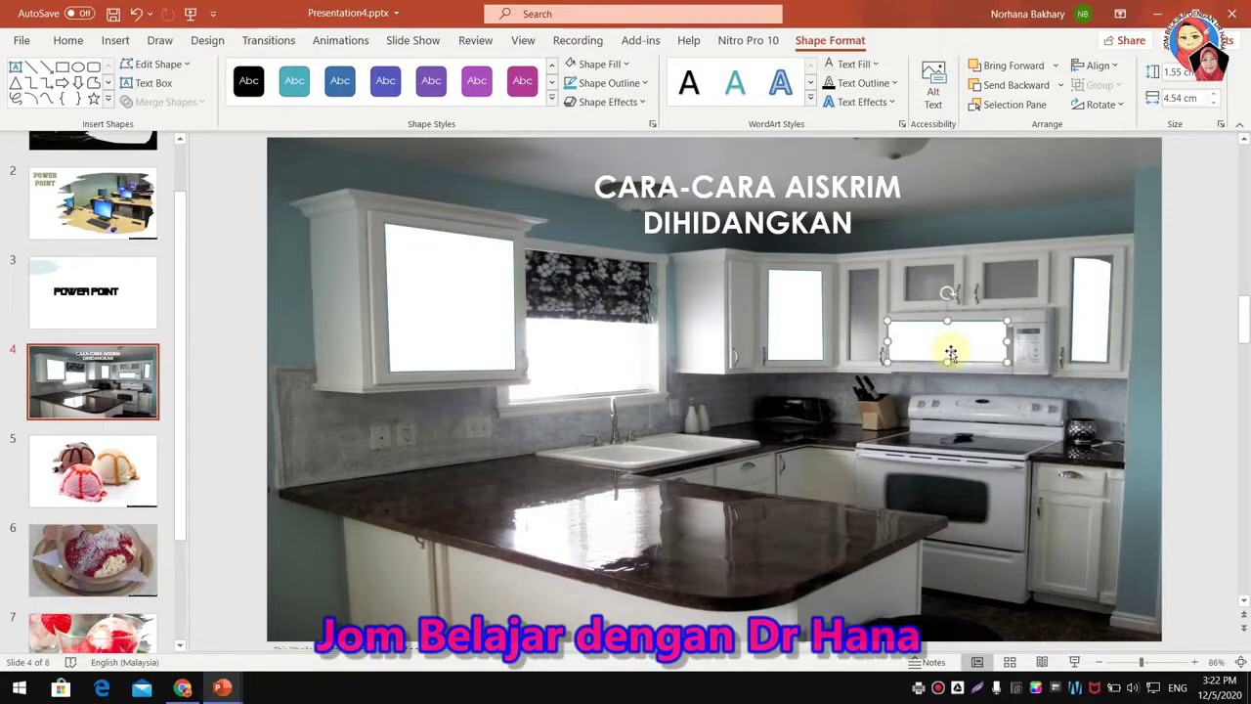
{"action": "key", "text": "ctrl+z"}
{"action": "key", "text": "ctrl+z"}
{"action": "key", "text": "ctrl+z"}
{"action": "key", "text": "ctrl+z"}
{"action": "key", "text": "ctrl+z"}
{"action": "key", "text": "ctrl+z"}
{"action": "left_click", "coordinate": [232, 376]}
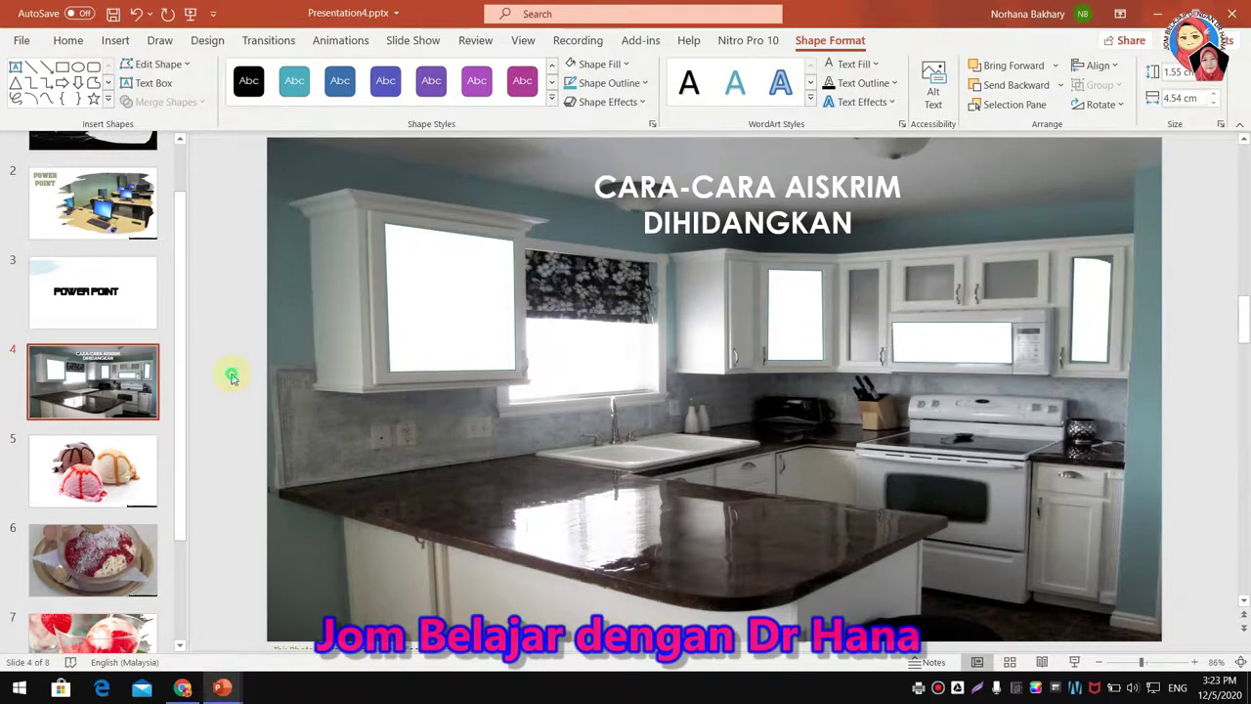
Select every object on the kitchen slide and add a new title-and-content slide after it.
{"action": "left_click", "coordinate": [1000, 357]}
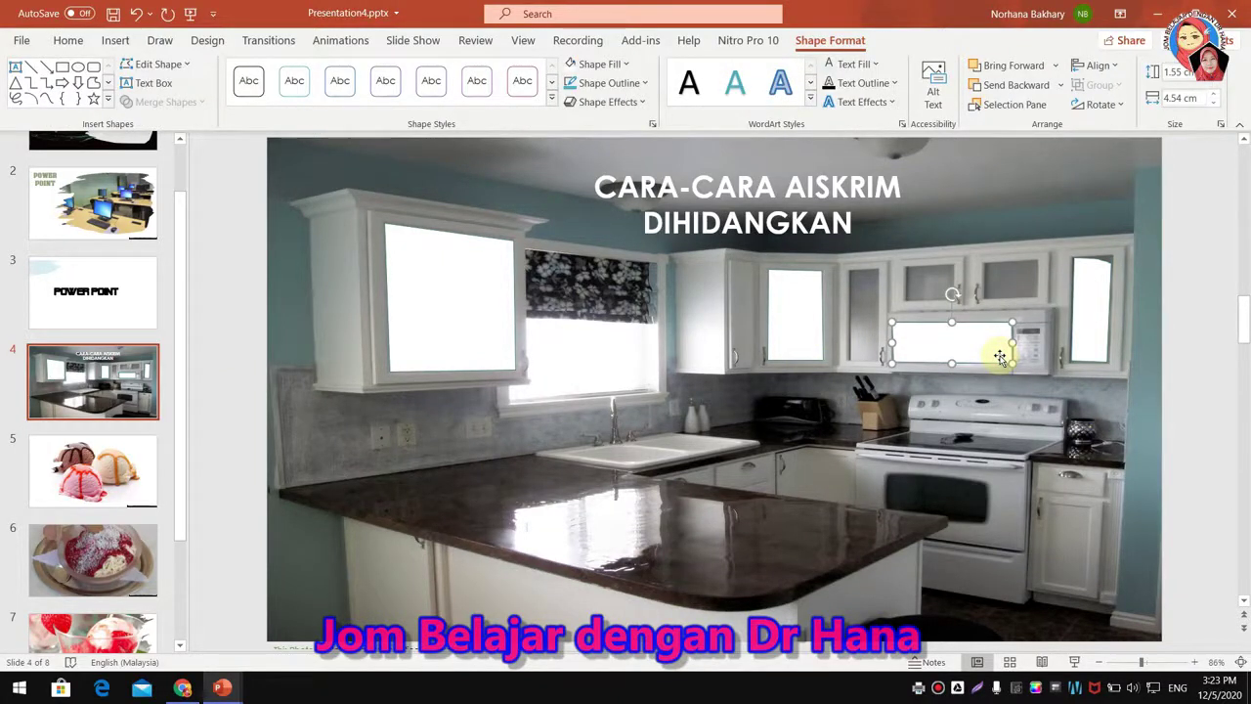
{"action": "key", "text": "ctrl+a"}
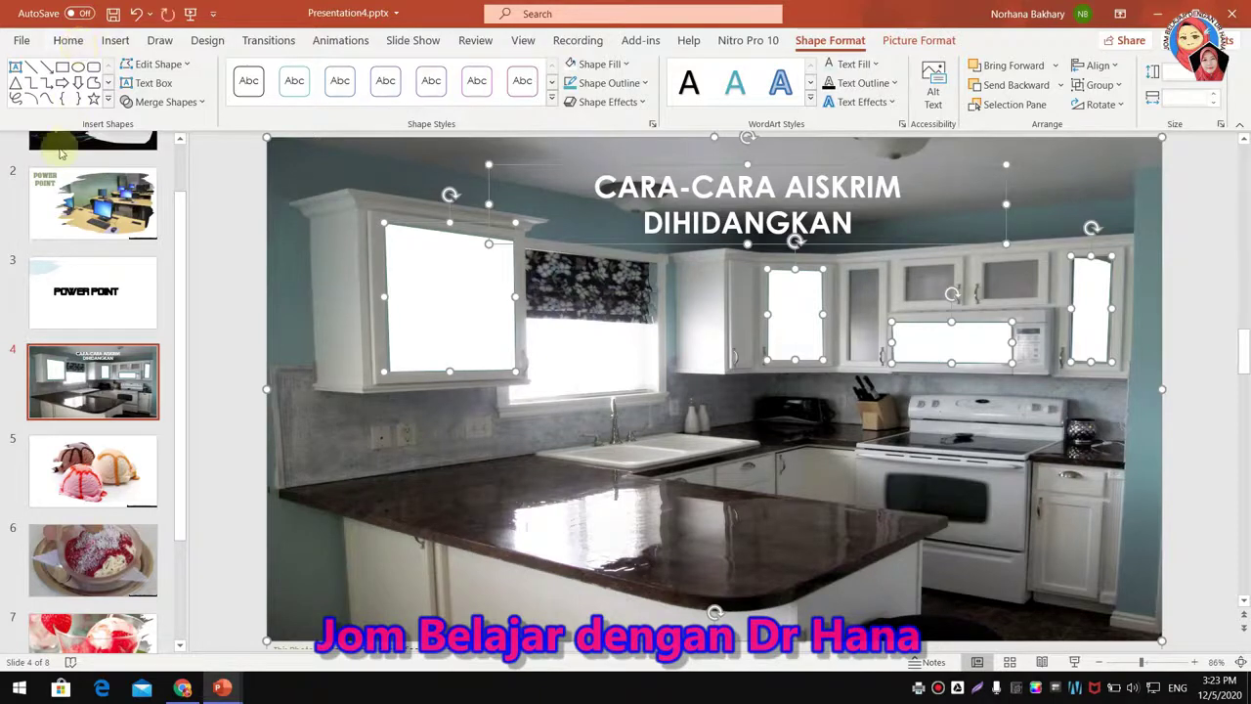
{"action": "left_click", "coordinate": [67, 41]}
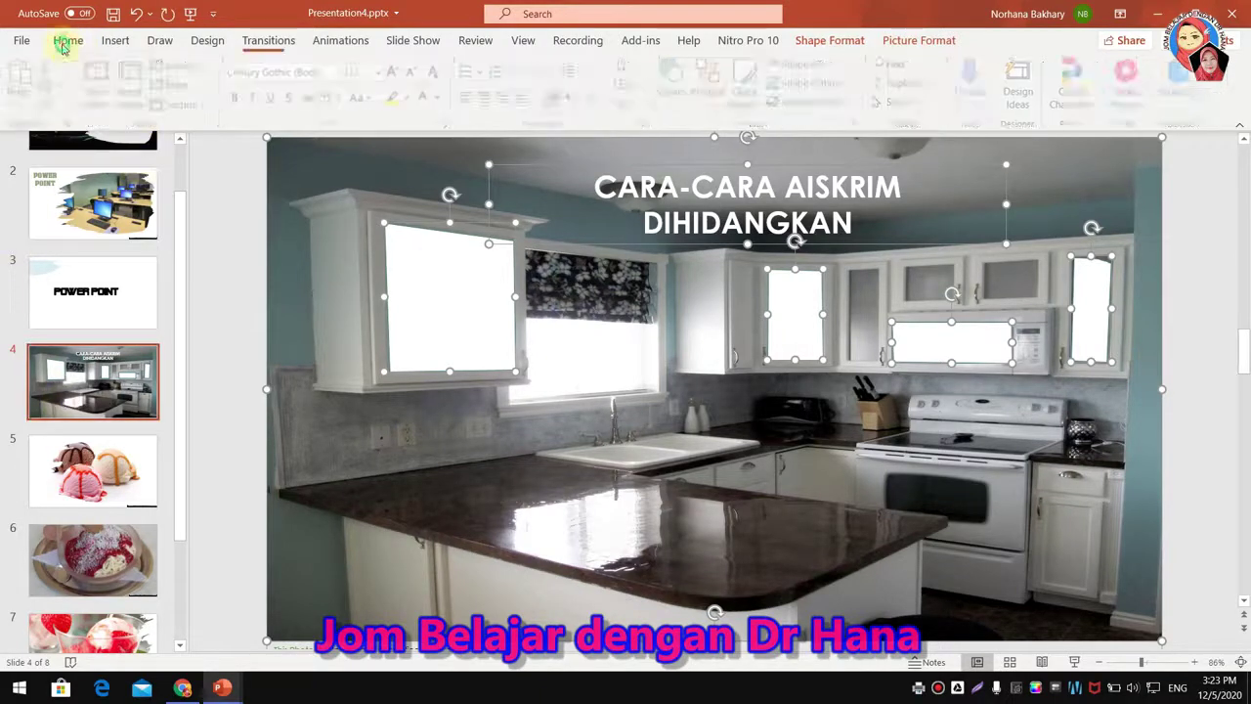
{"action": "left_click", "coordinate": [102, 76]}
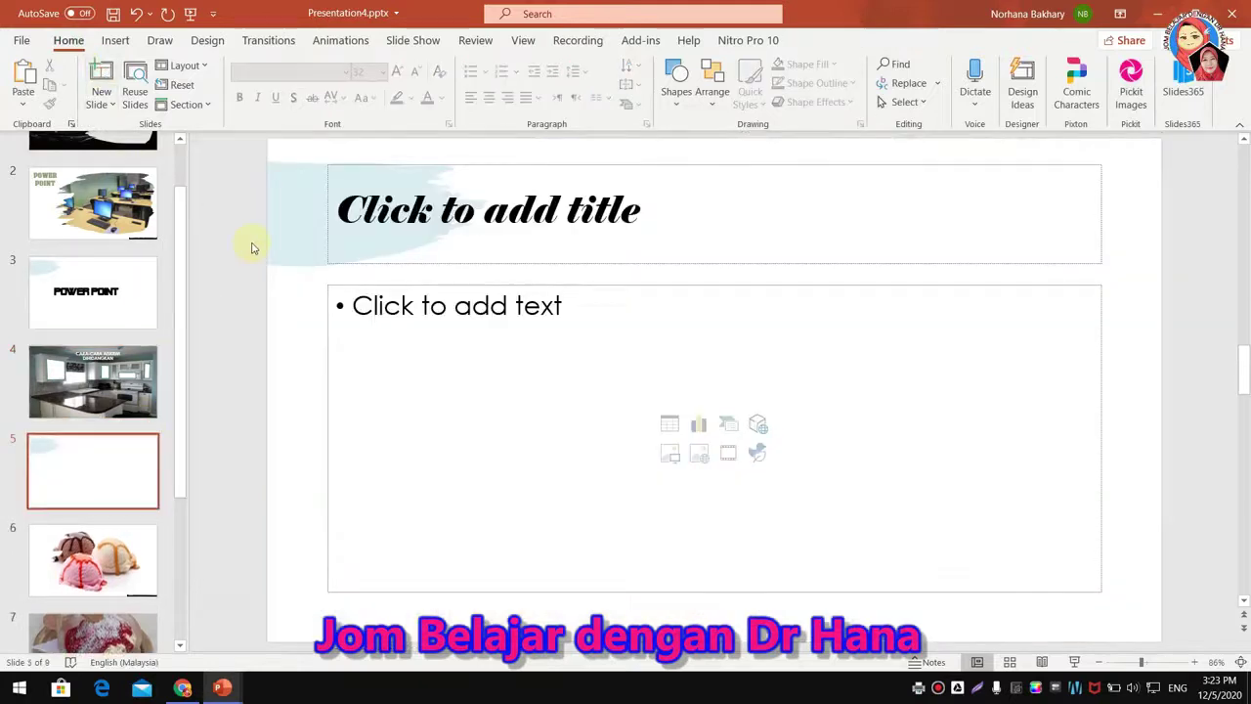
Paste the copied kitchen scene as a picture on the new slide and delete the original kitchen slide.
{"action": "left_click", "coordinate": [28, 105]}
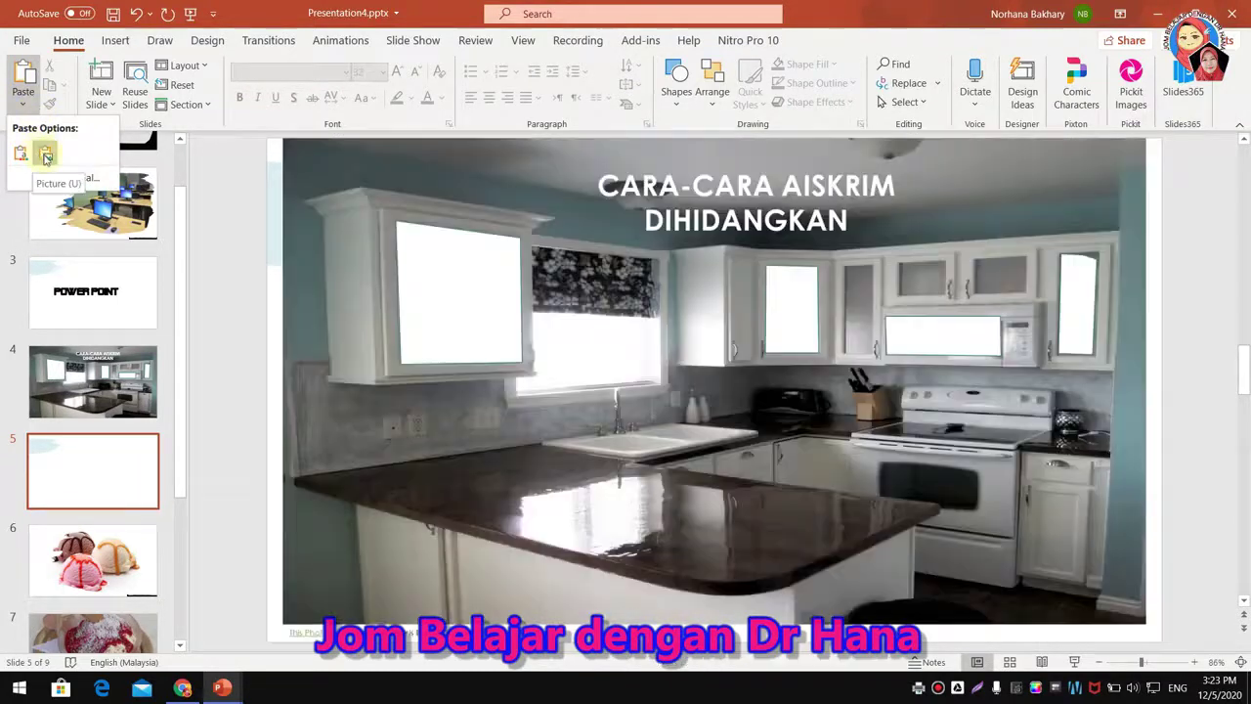
{"action": "left_click", "coordinate": [46, 156]}
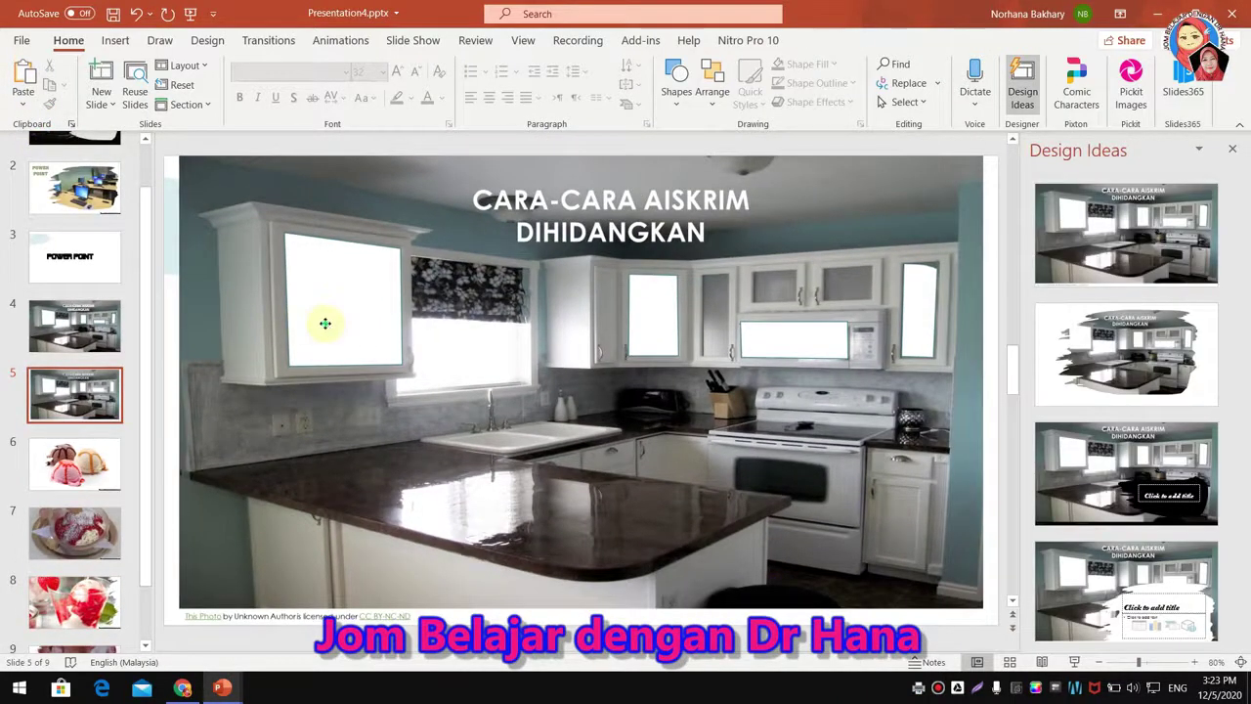
{"action": "left_click", "coordinate": [113, 315]}
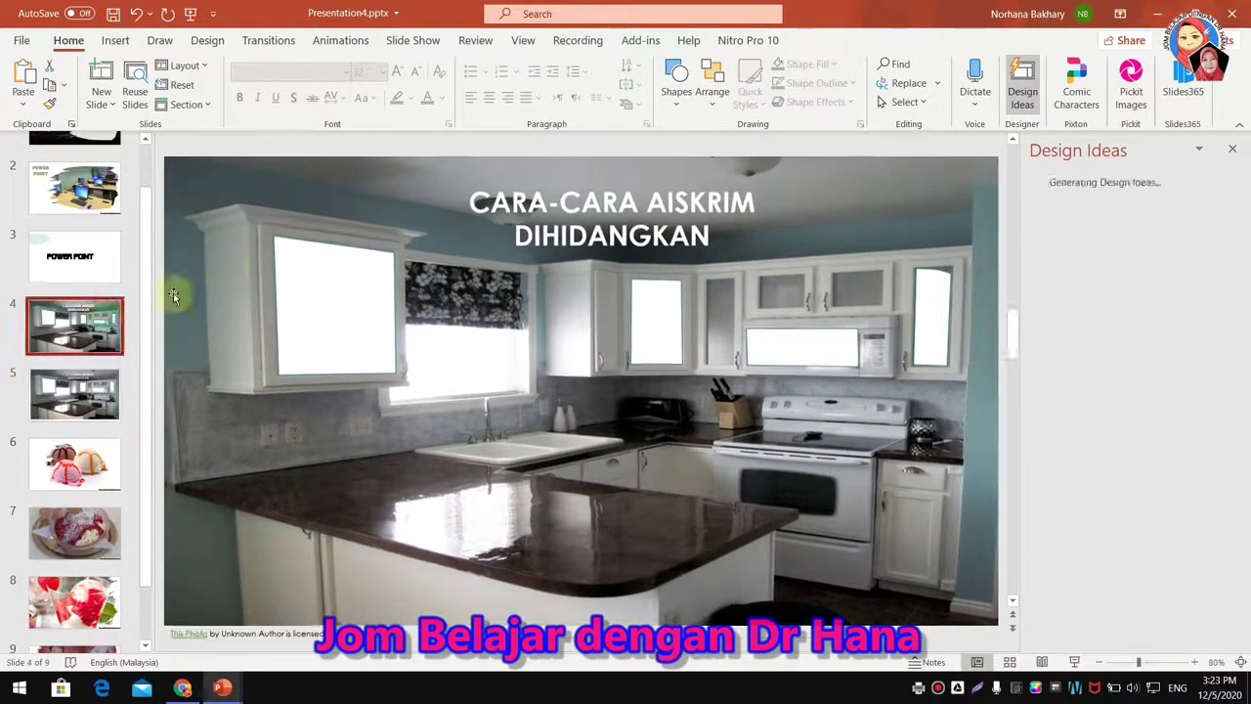
{"action": "left_click", "coordinate": [296, 274]}
{"action": "left_click", "coordinate": [74, 389]}
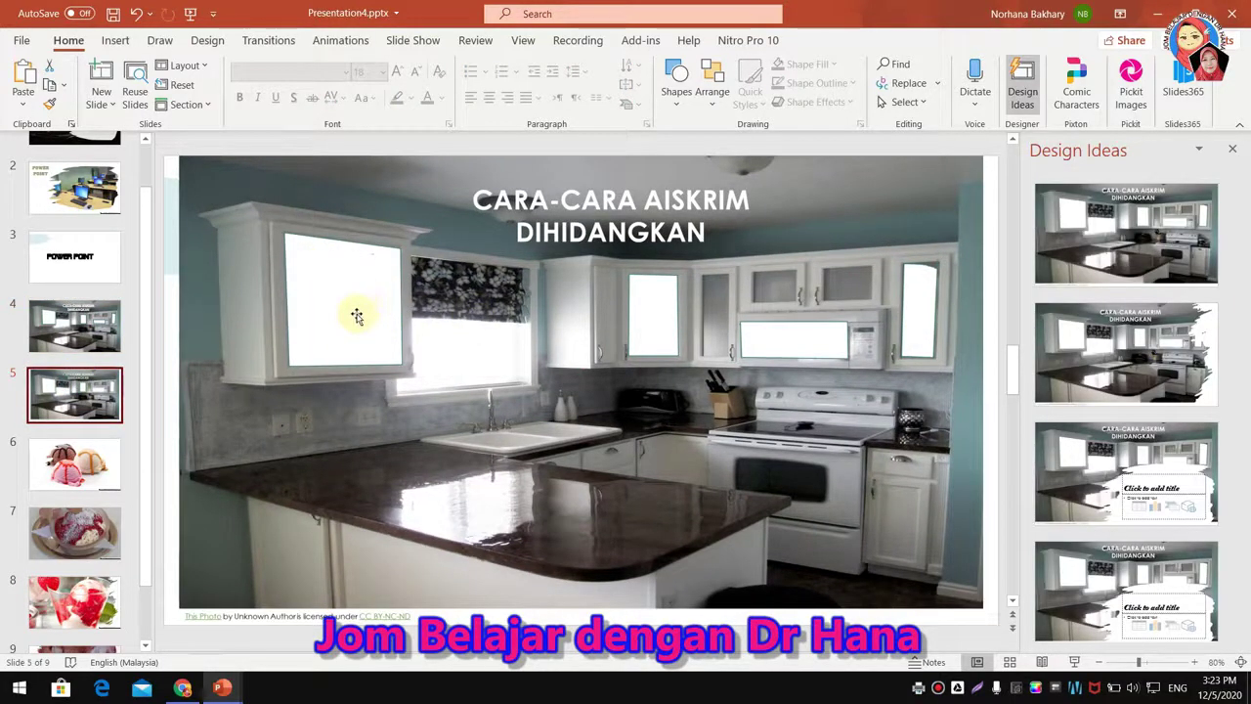
{"action": "left_click", "coordinate": [81, 329]}
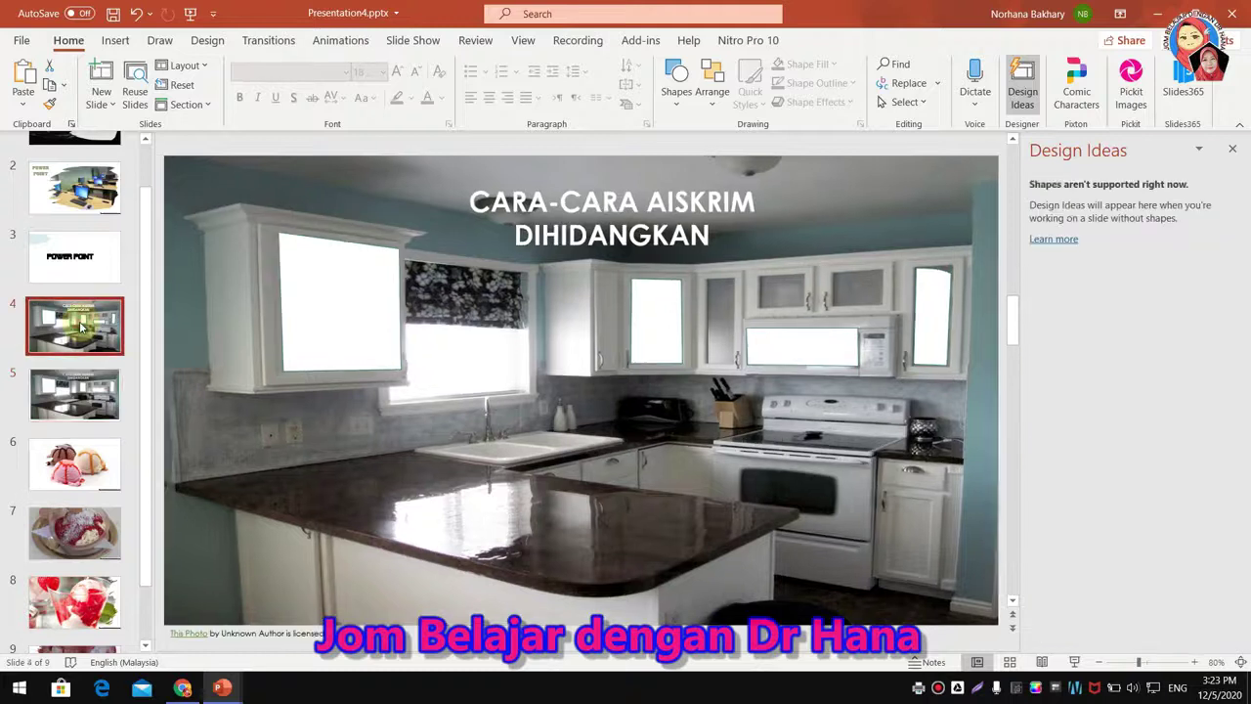
{"action": "key", "text": "Delete"}
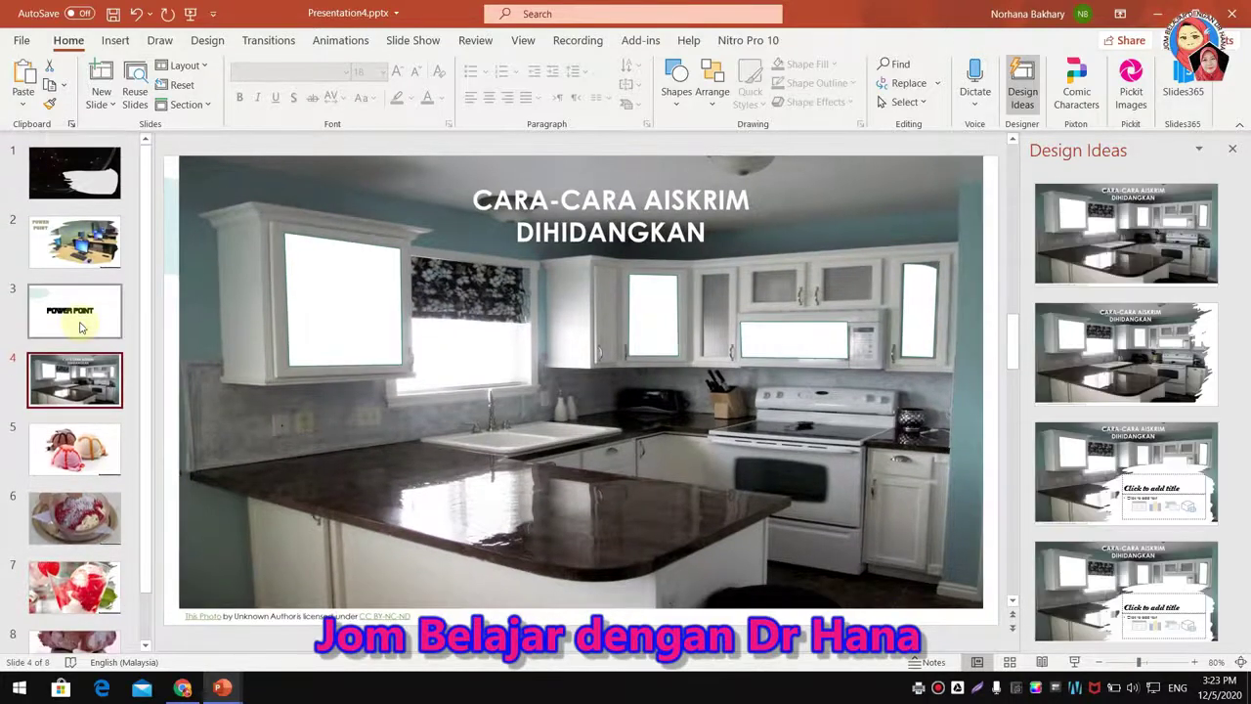
Insert slide zooms for slides 5, 6, 7 and 8 on the kitchen slide.
{"action": "left_click", "coordinate": [116, 40]}
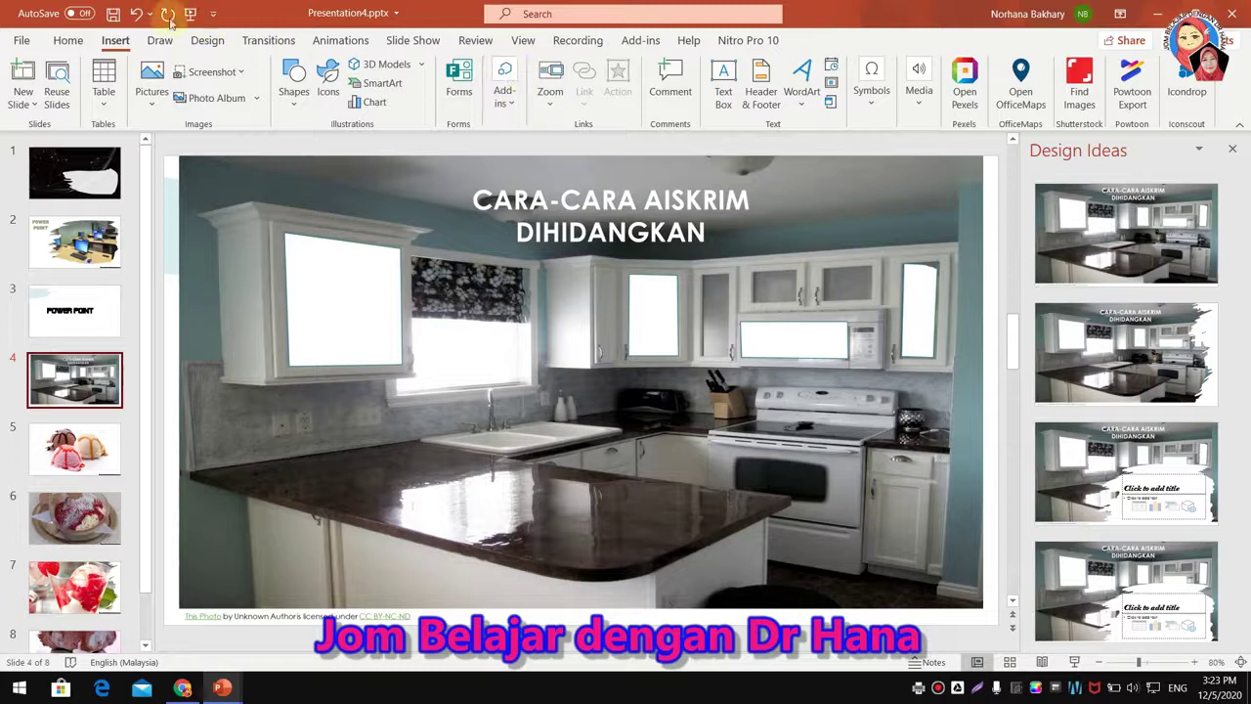
{"action": "left_click", "coordinate": [543, 107]}
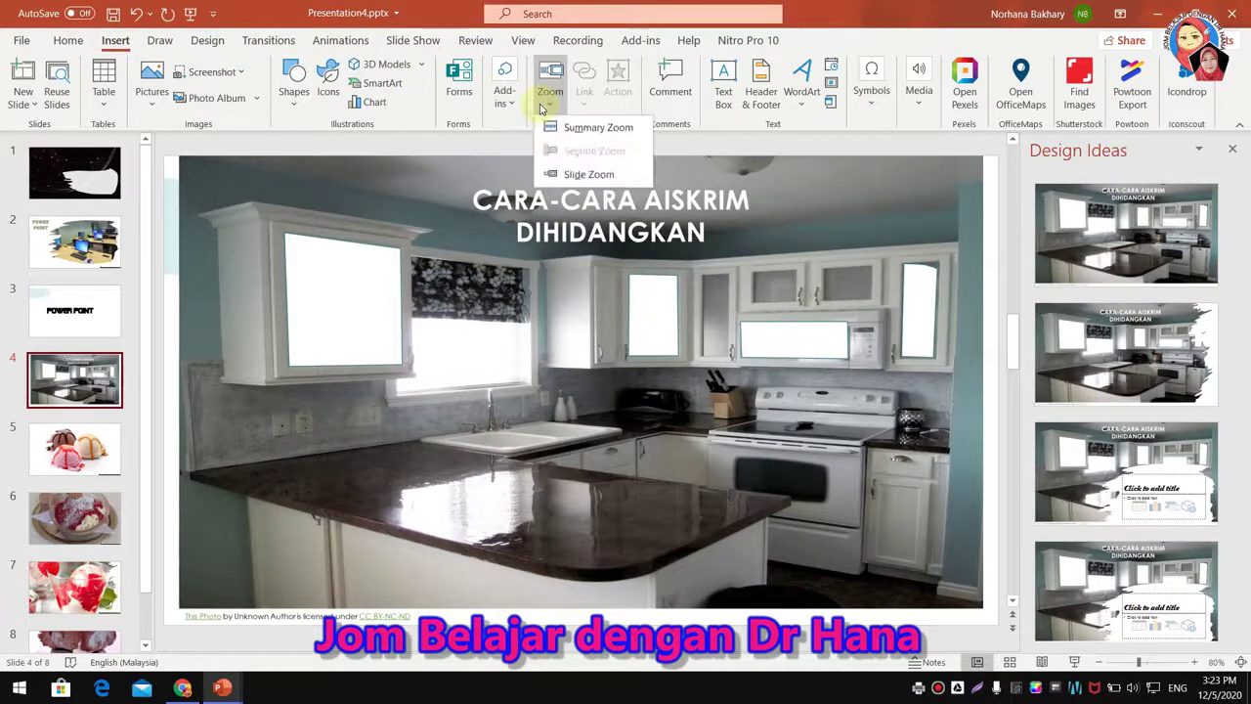
{"action": "left_click", "coordinate": [554, 172]}
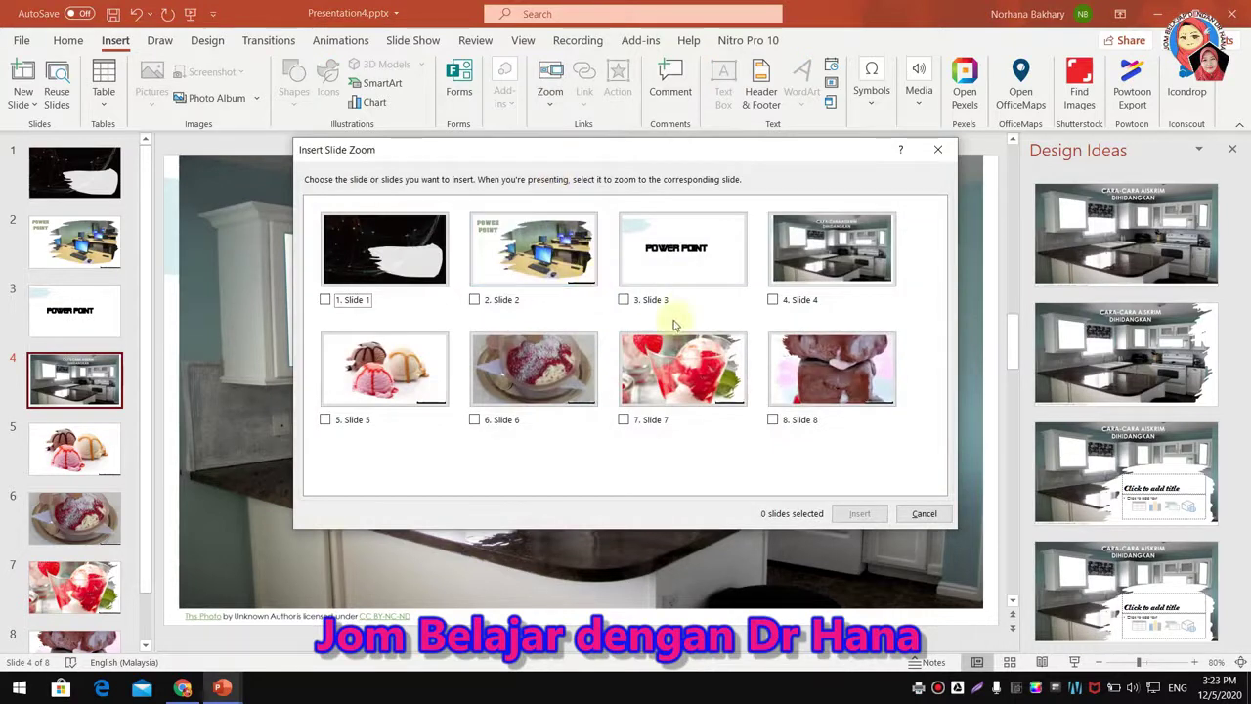
{"action": "left_click", "coordinate": [326, 419]}
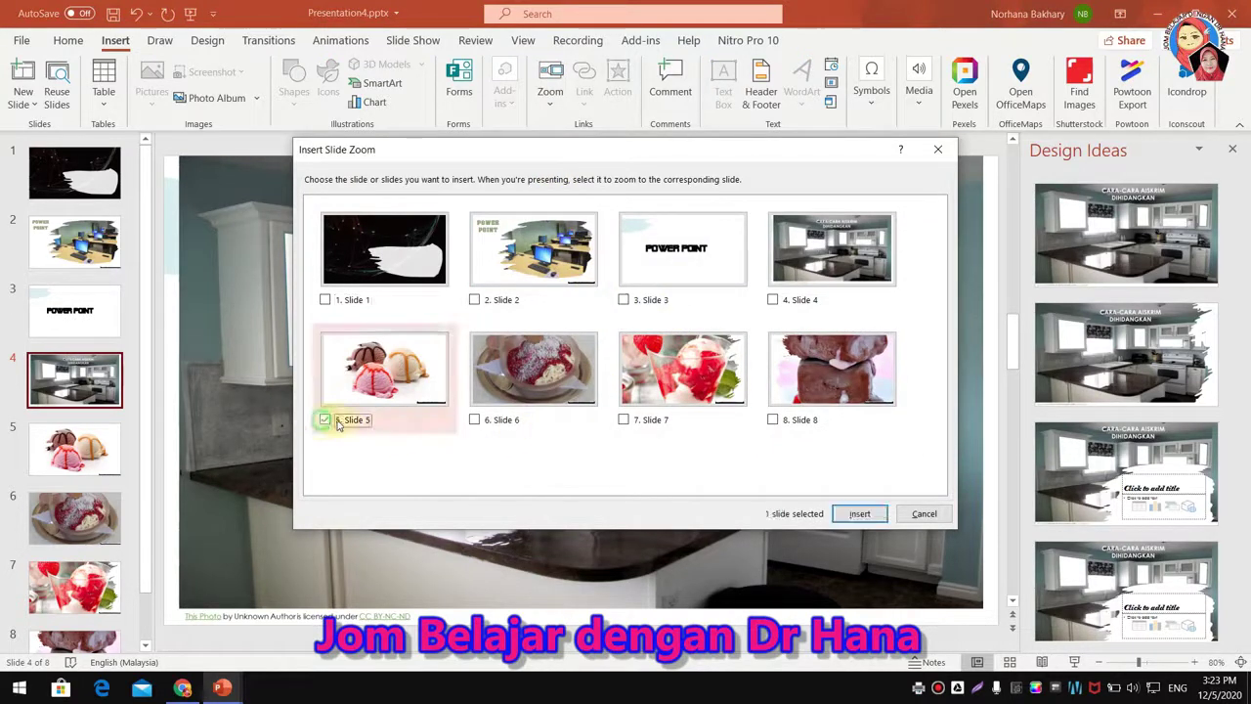
{"action": "left_click", "coordinate": [475, 420]}
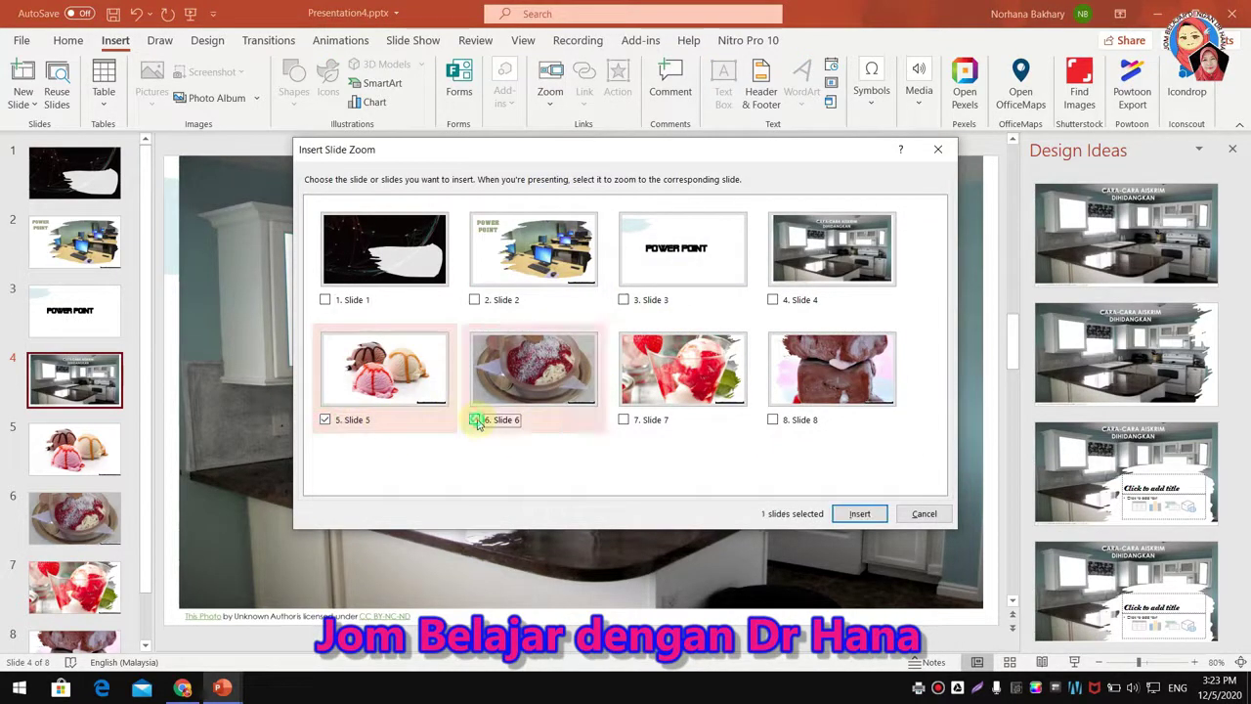
{"action": "left_click", "coordinate": [644, 423]}
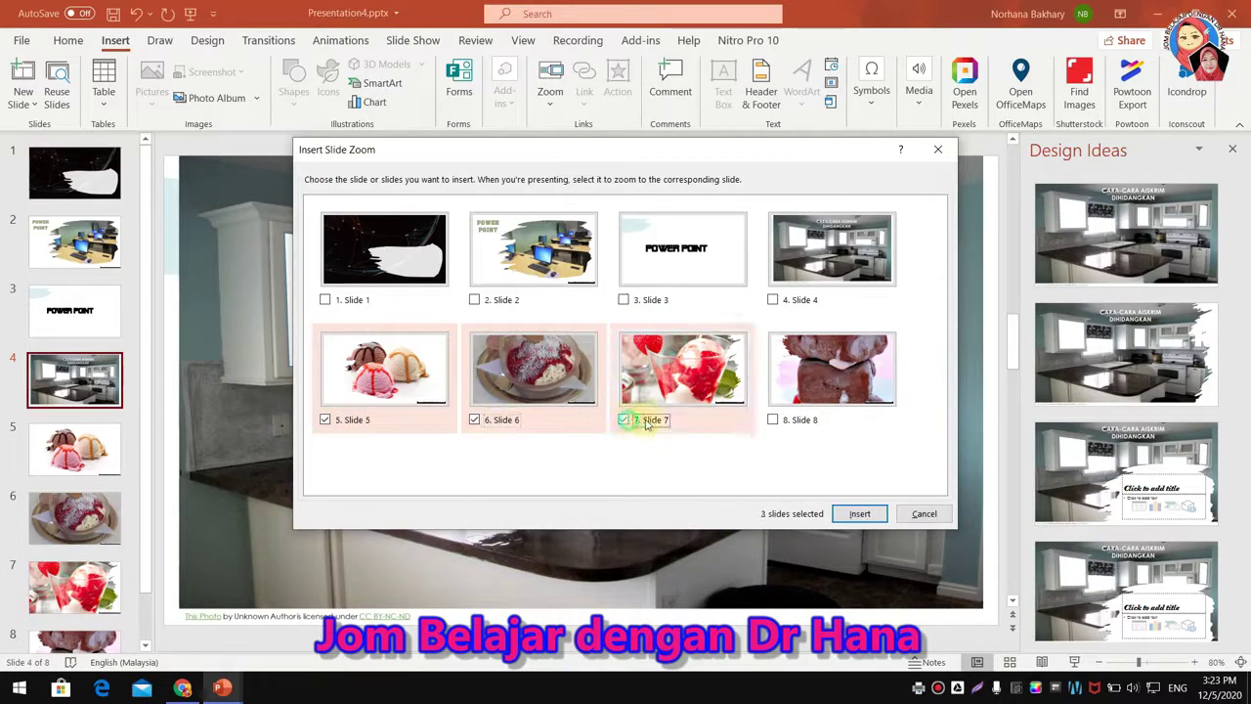
{"action": "left_click", "coordinate": [774, 421]}
{"action": "left_click", "coordinate": [846, 514]}
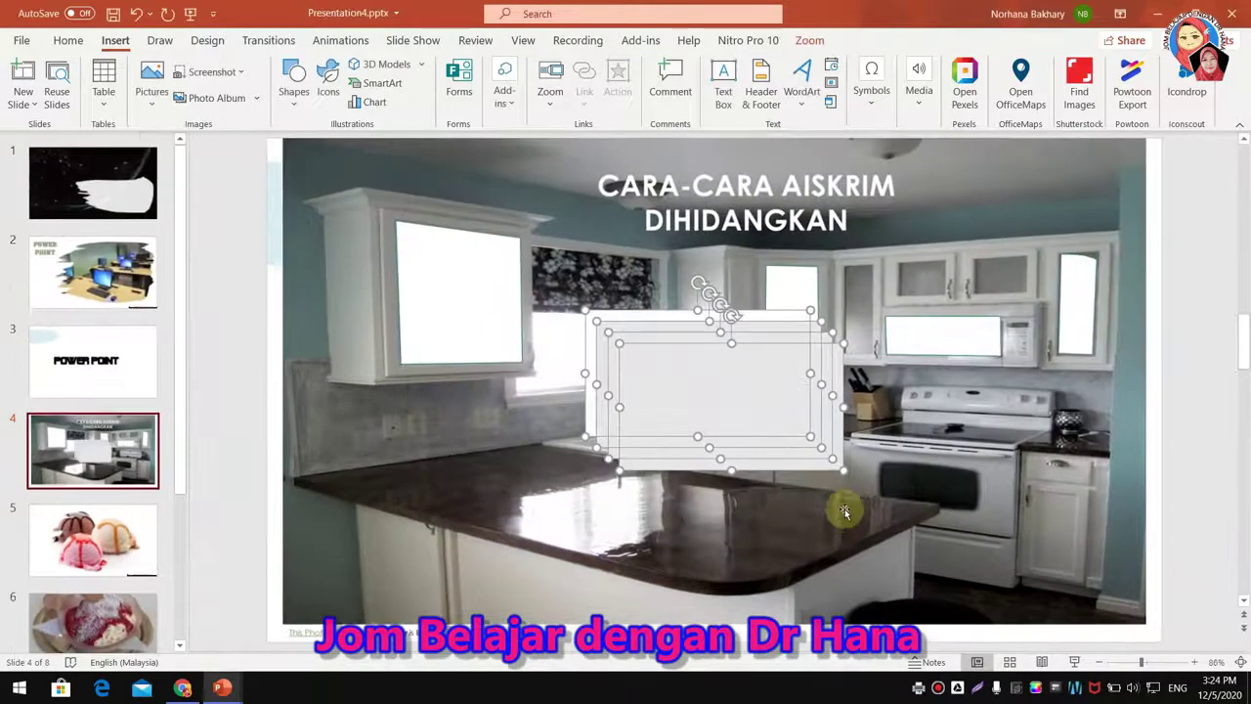
Spread the four stacked zoom thumbnails apart over the kitchen picture, placing the slide 5 thumbnail on the large cabinet door.
{"action": "left_click_drag", "start_coordinate": [793, 459], "coordinate": [980, 549]}
{"action": "left_click_drag", "start_coordinate": [729, 391], "coordinate": [661, 511]}
{"action": "left_click_drag", "start_coordinate": [677, 379], "coordinate": [872, 395]}
{"action": "left_click_drag", "start_coordinate": [723, 376], "coordinate": [502, 314]}
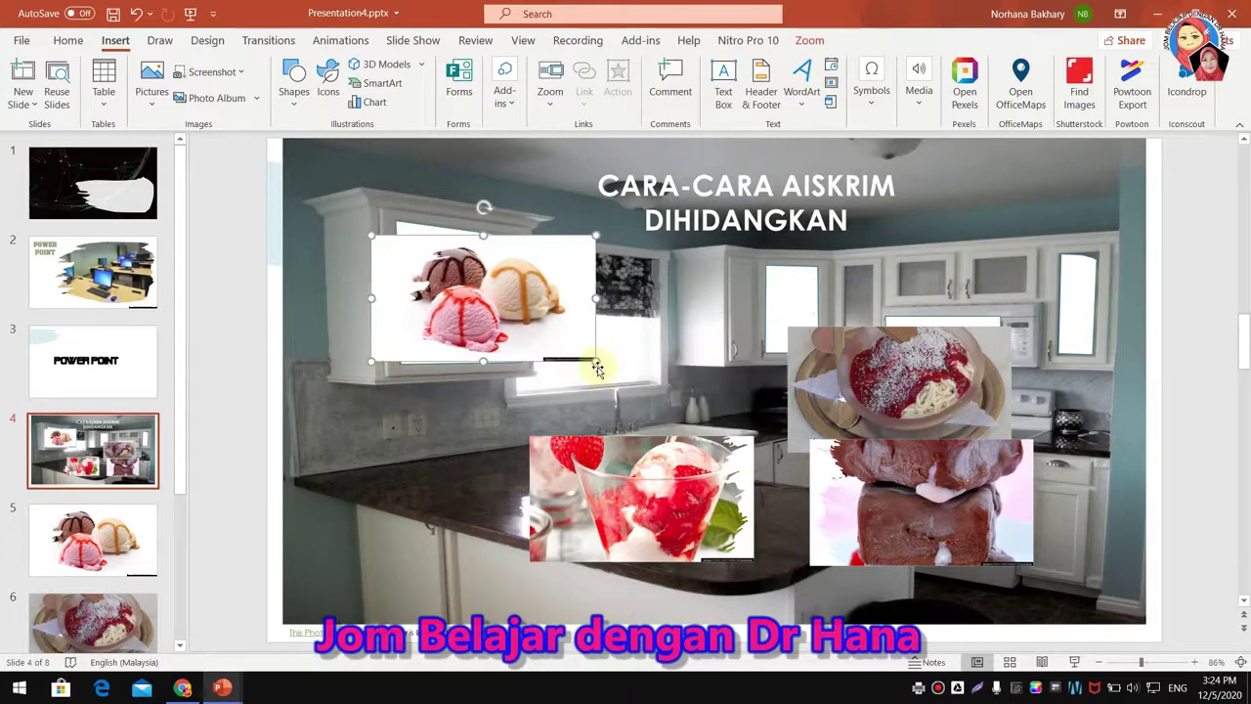
Shrink the slide 5 zoom to about 3.68 cm high and 6.55 cm wide and turn on its zoom background.
{"action": "left_click_drag", "start_coordinate": [595, 362], "coordinate": [545, 338]}
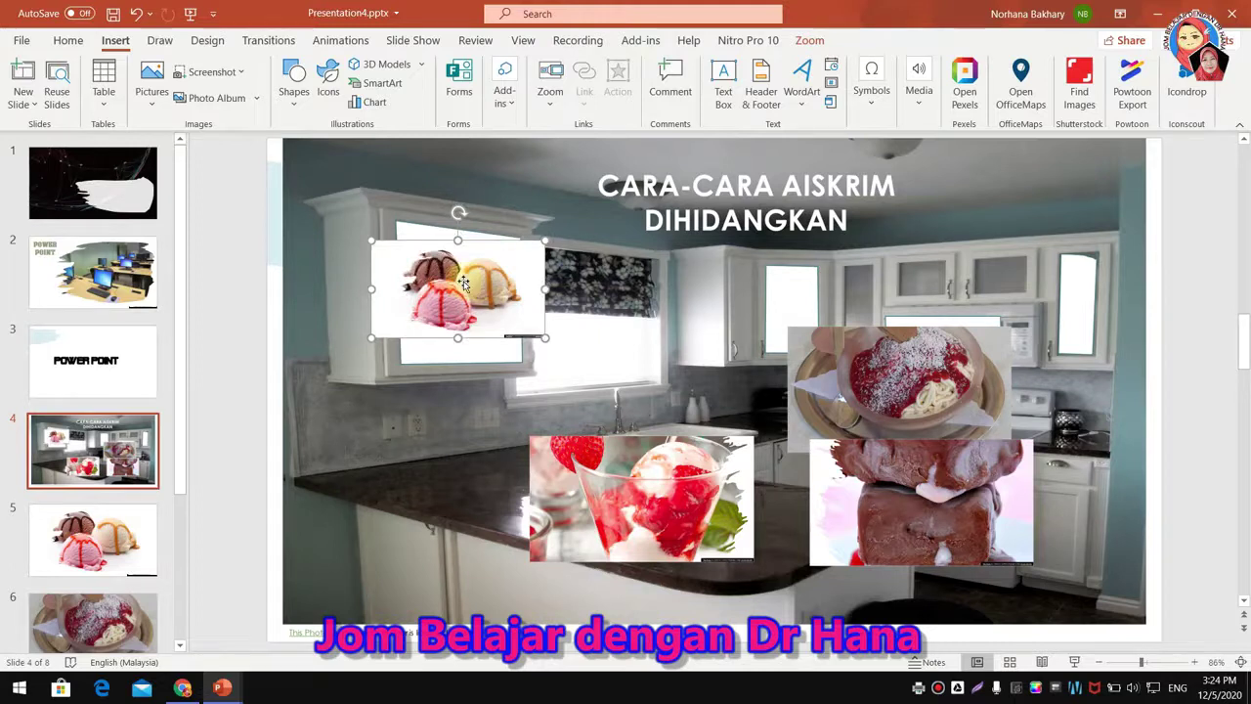
{"action": "left_click", "coordinate": [808, 41]}
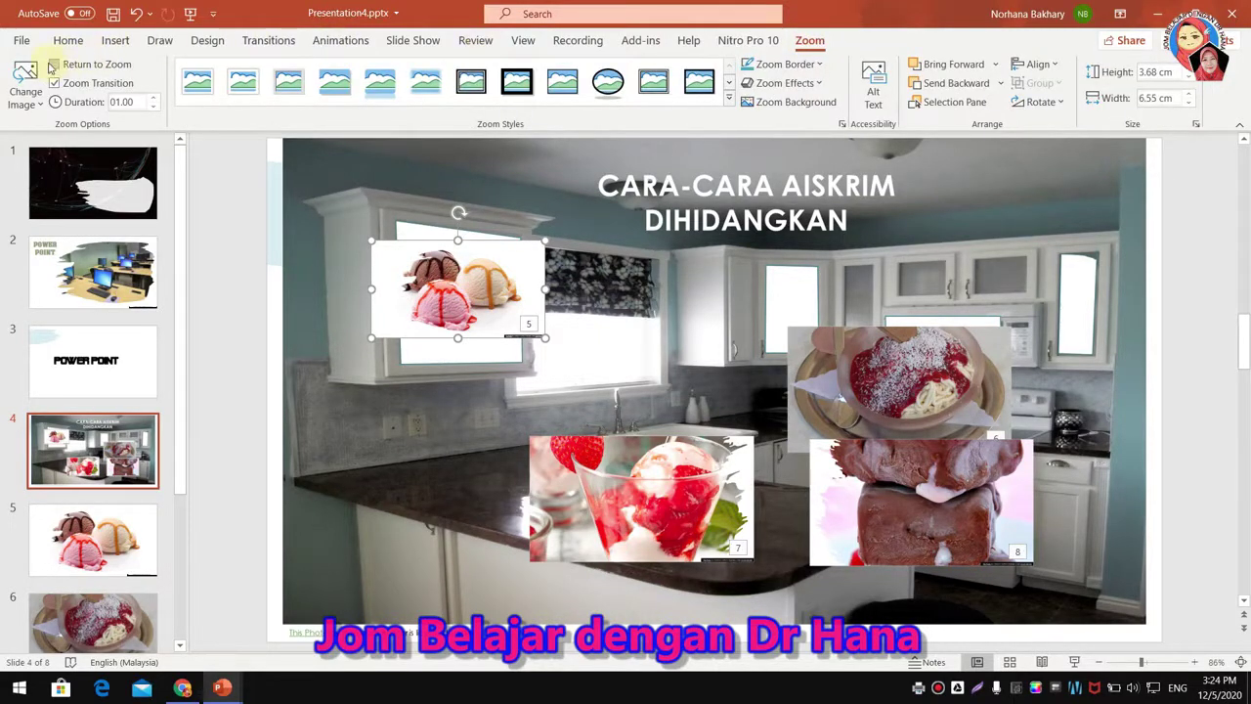
{"action": "left_click", "coordinate": [818, 103]}
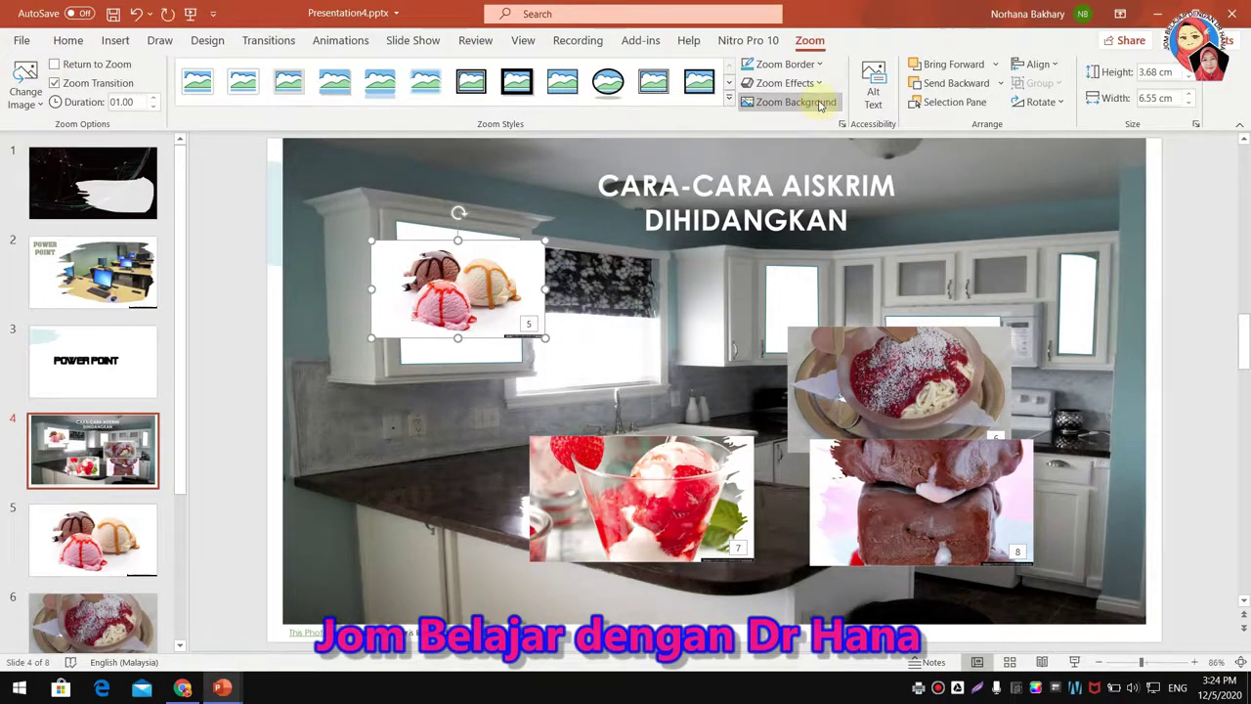
Reduce the slide 5 zoom to about 2.5 cm high and 4.44 cm wide and fit it into the white window.
{"action": "left_click_drag", "start_coordinate": [462, 301], "coordinate": [461, 307]}
{"action": "left_click_drag", "start_coordinate": [547, 246], "coordinate": [518, 262]}
{"action": "left_click_drag", "start_coordinate": [373, 261], "coordinate": [565, 338]}
{"action": "left_click_drag", "start_coordinate": [656, 315], "coordinate": [648, 319]}
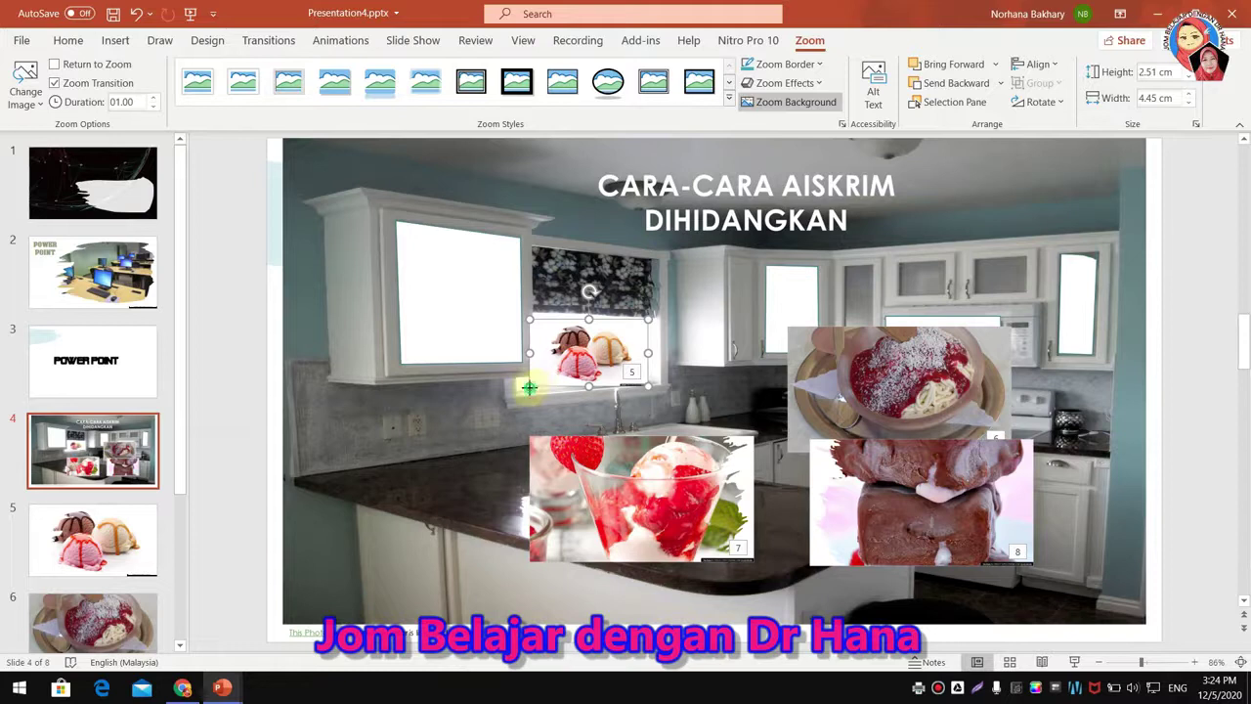
{"action": "left_click", "coordinate": [711, 306]}
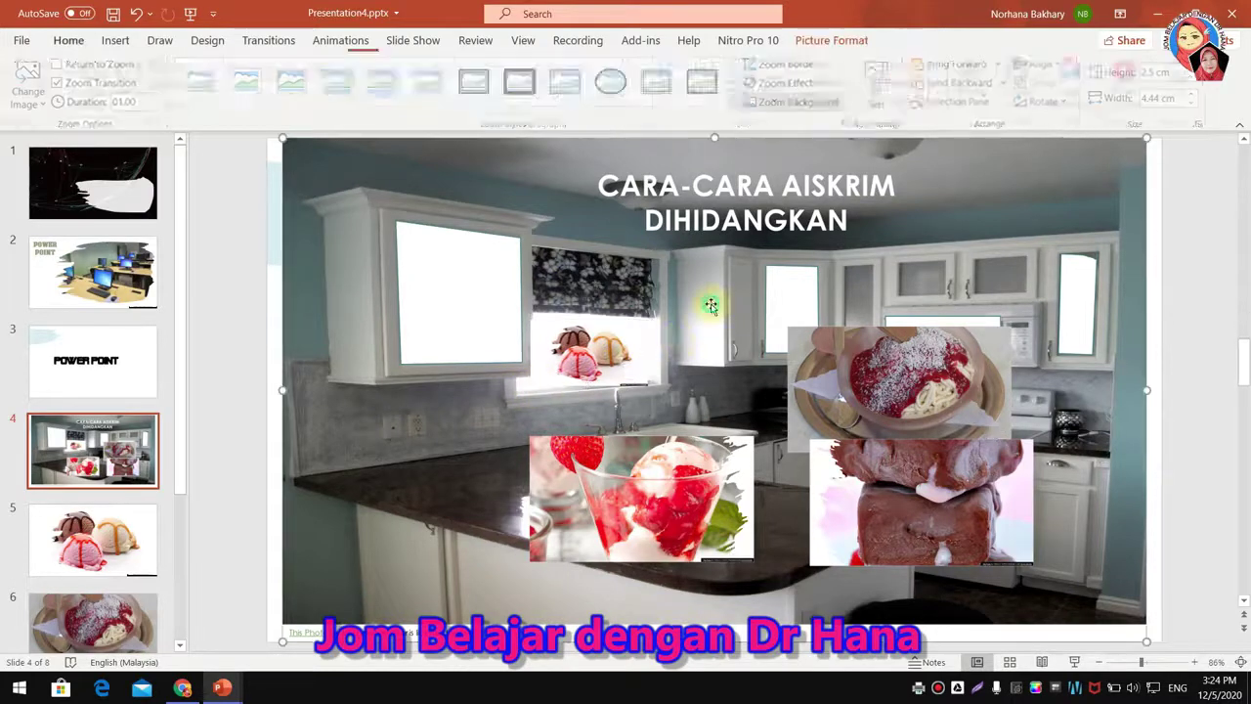
Move the slide 7 zoom onto the large cabinet door and shrink it to about 3.42 cm high and 6.07 cm wide.
{"action": "left_click_drag", "start_coordinate": [668, 508], "coordinate": [495, 311]}
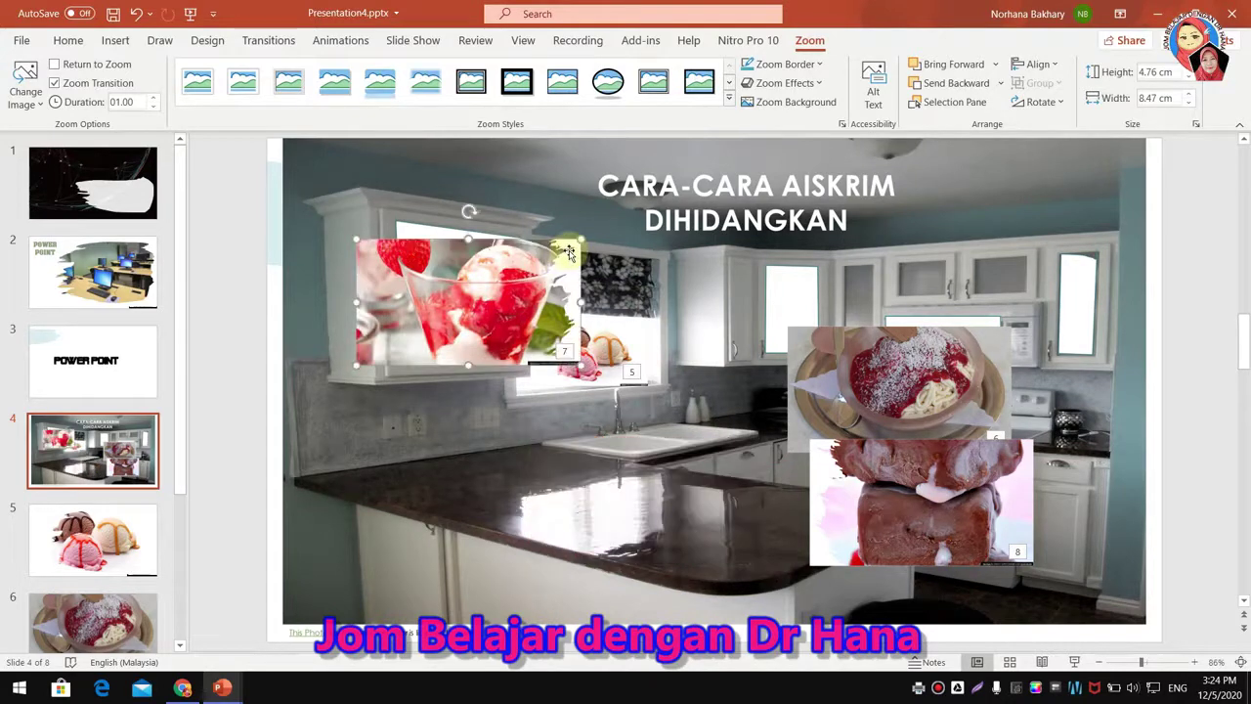
{"action": "left_click_drag", "start_coordinate": [581, 238], "coordinate": [538, 262]}
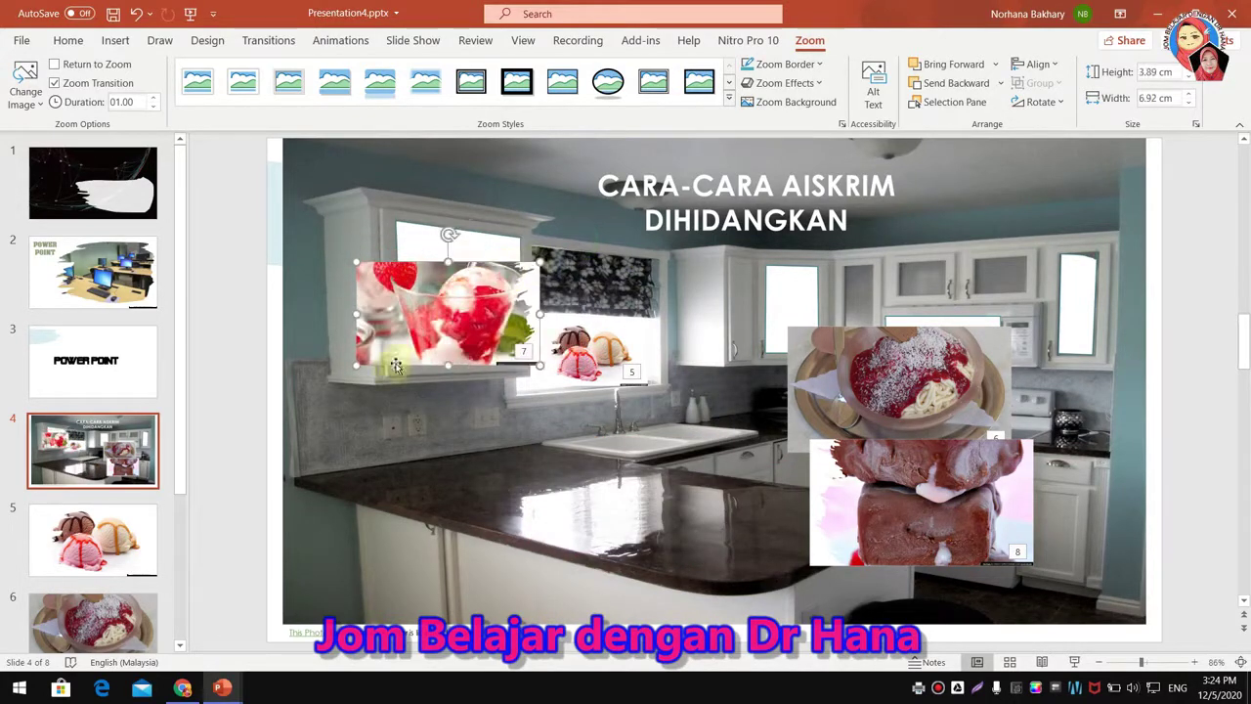
{"action": "left_click_drag", "start_coordinate": [355, 365], "coordinate": [453, 325]}
Move the slide 6 and 8 zooms lower and fit the slide 7 zoom over the microwave door, about 1.57 cm high and 4.44 cm wide.
{"action": "left_click_drag", "start_coordinate": [909, 384], "coordinate": [676, 494]}
{"action": "left_click_drag", "start_coordinate": [867, 477], "coordinate": [870, 515]}
{"action": "left_click_drag", "start_coordinate": [471, 308], "coordinate": [924, 371]}
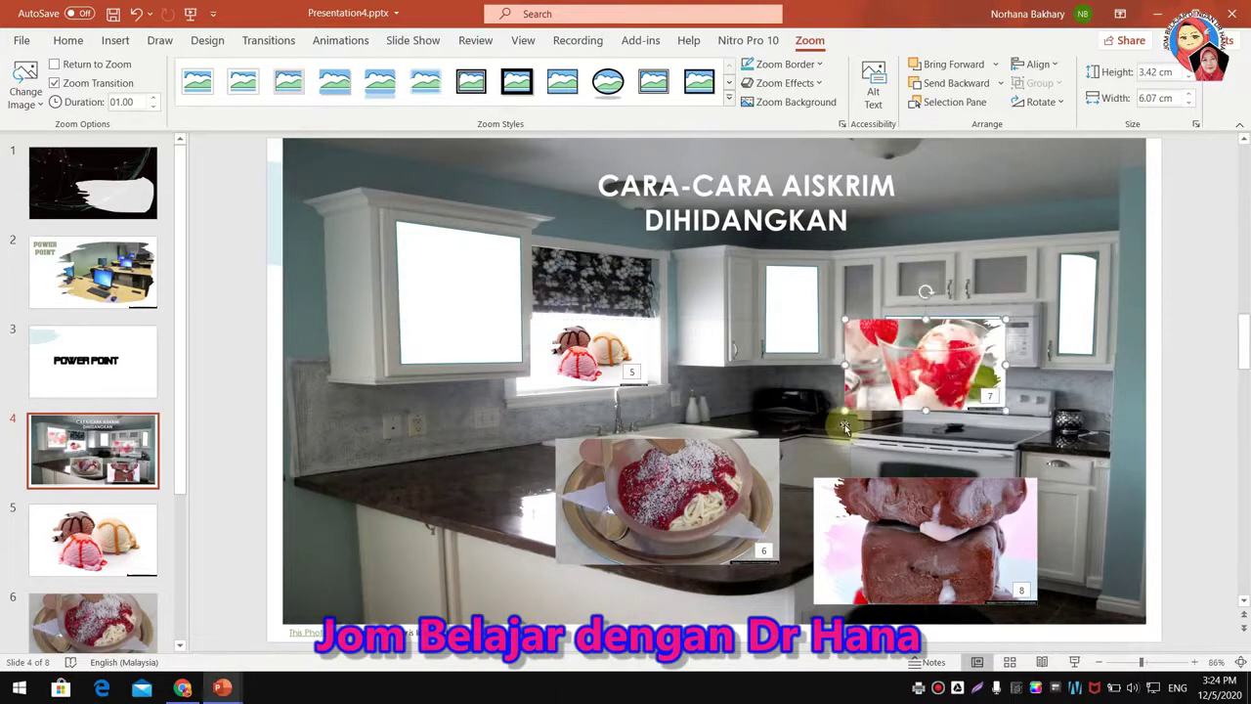
{"action": "left_click_drag", "start_coordinate": [844, 411], "coordinate": [881, 389]}
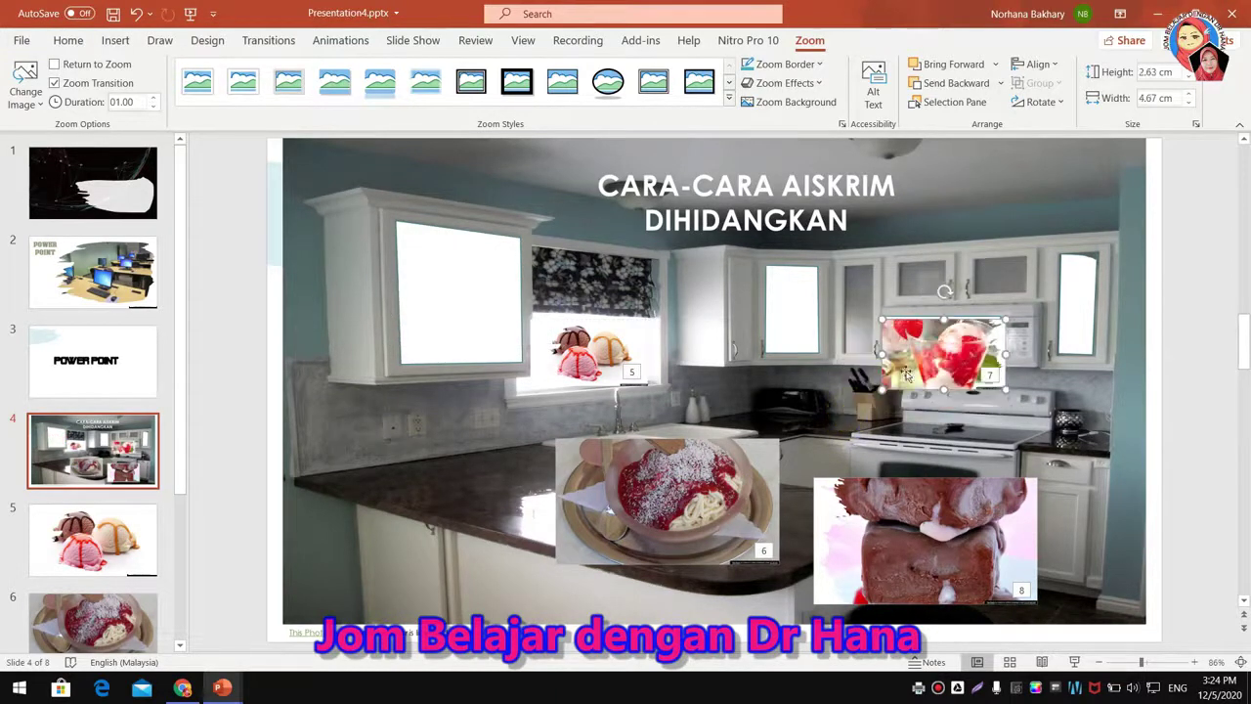
{"action": "left_click_drag", "start_coordinate": [1004, 318], "coordinate": [963, 330]}
{"action": "left_click_drag", "start_coordinate": [941, 383], "coordinate": [1004, 340]}
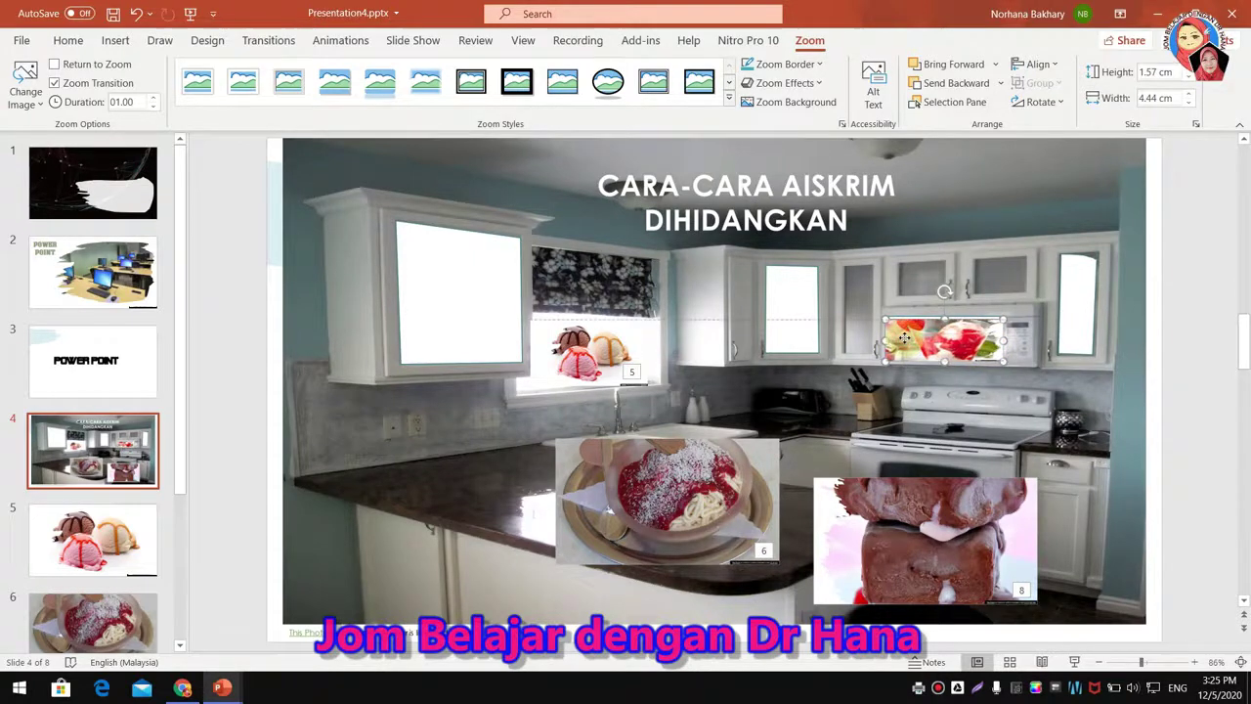
{"action": "left_click_drag", "start_coordinate": [905, 340], "coordinate": [904, 331]}
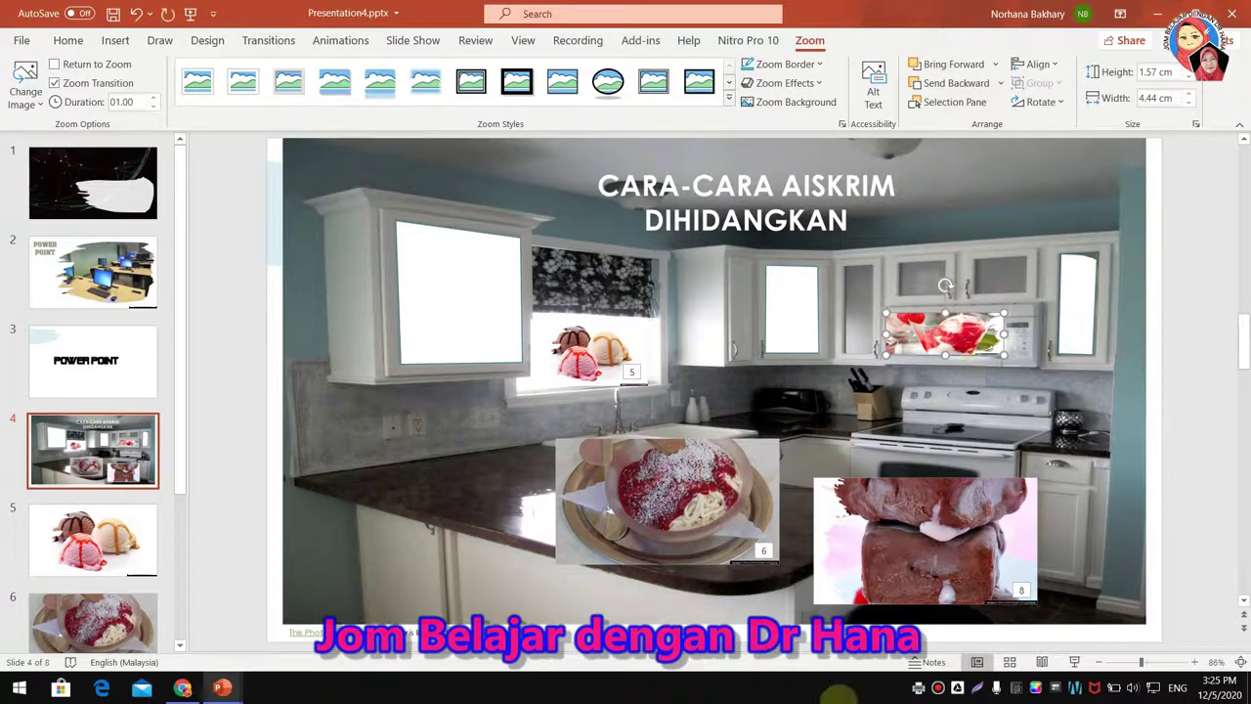
Move the slide 6 zoom onto the large cabinet door and resize it to about 3.38 cm high and 4.44 cm wide.
{"action": "left_click", "coordinate": [733, 523]}
{"action": "left_click_drag", "start_coordinate": [706, 513], "coordinate": [513, 308]}
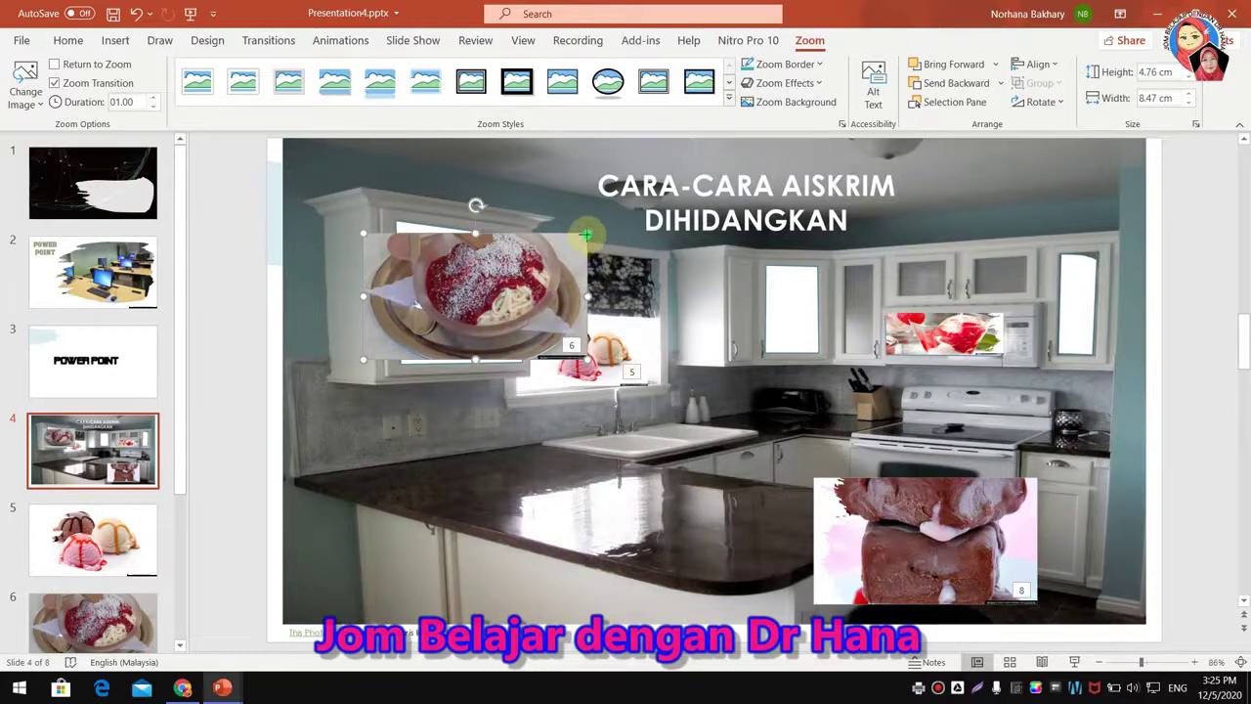
{"action": "left_click_drag", "start_coordinate": [586, 234], "coordinate": [499, 284]}
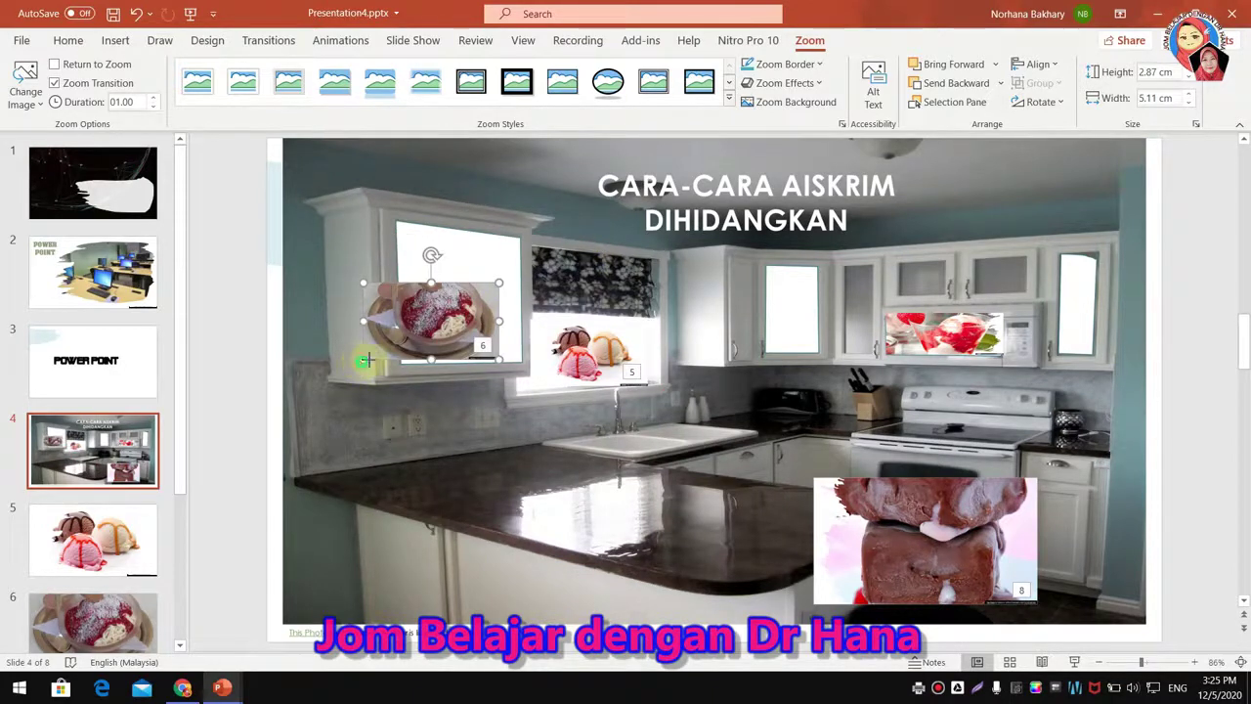
{"action": "left_click_drag", "start_coordinate": [366, 359], "coordinate": [371, 354]}
{"action": "left_click_drag", "start_coordinate": [440, 321], "coordinate": [513, 300]}
{"action": "left_click_drag", "start_coordinate": [454, 262], "coordinate": [455, 246]}
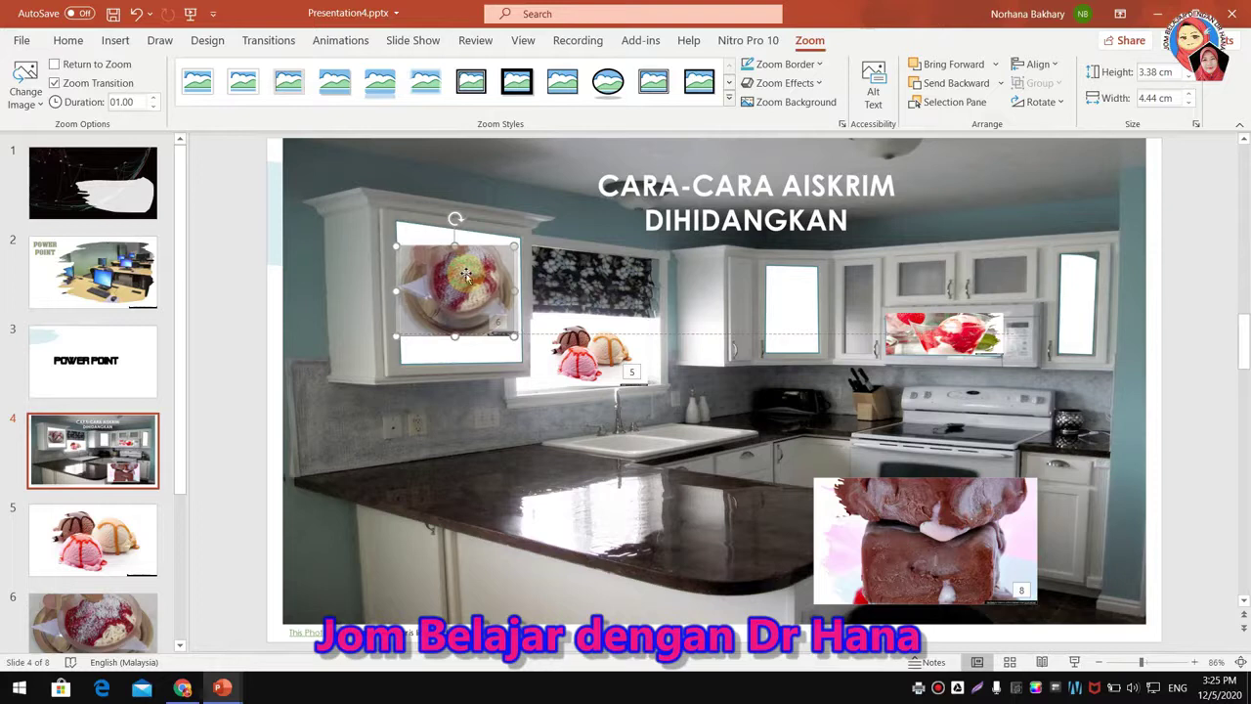
Align the slide 6 zoom with the large cabinet door, stretch it to about 4.29 cm high and turn on its zoom background.
{"action": "left_click", "coordinate": [461, 286]}
{"action": "left_click", "coordinate": [461, 287]}
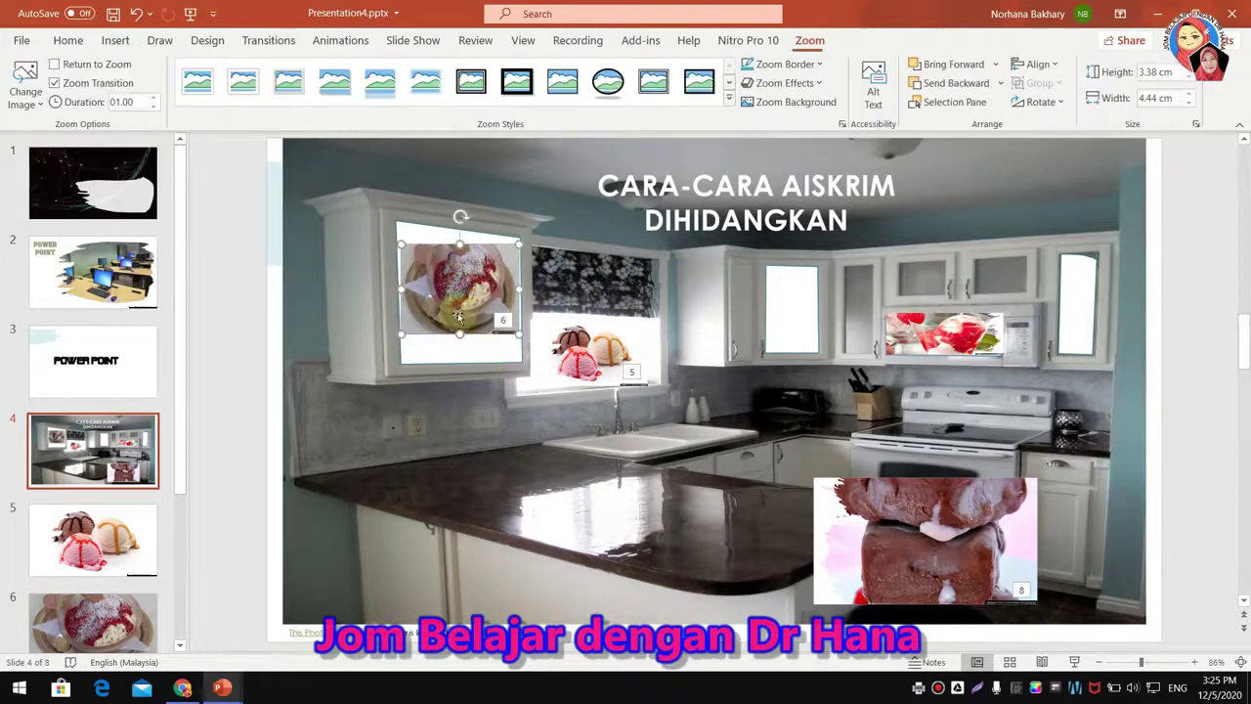
{"action": "left_click_drag", "start_coordinate": [457, 352], "coordinate": [456, 354]}
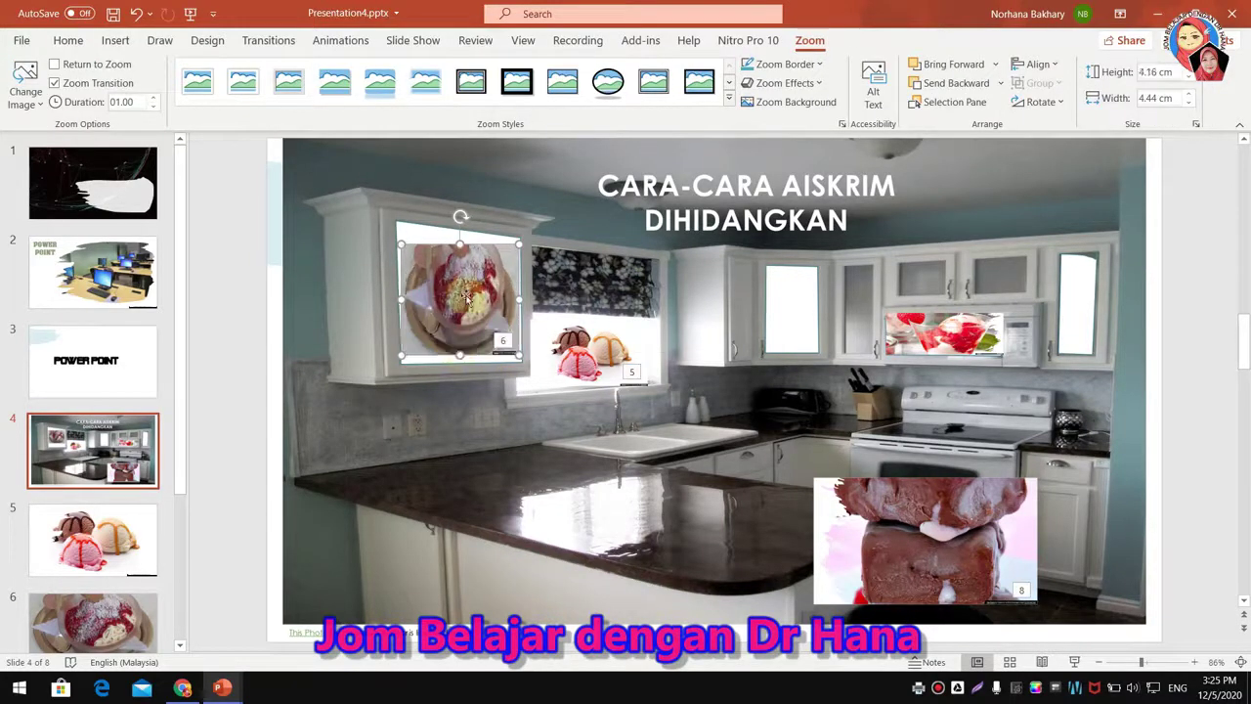
{"action": "left_click_drag", "start_coordinate": [460, 239], "coordinate": [459, 237]}
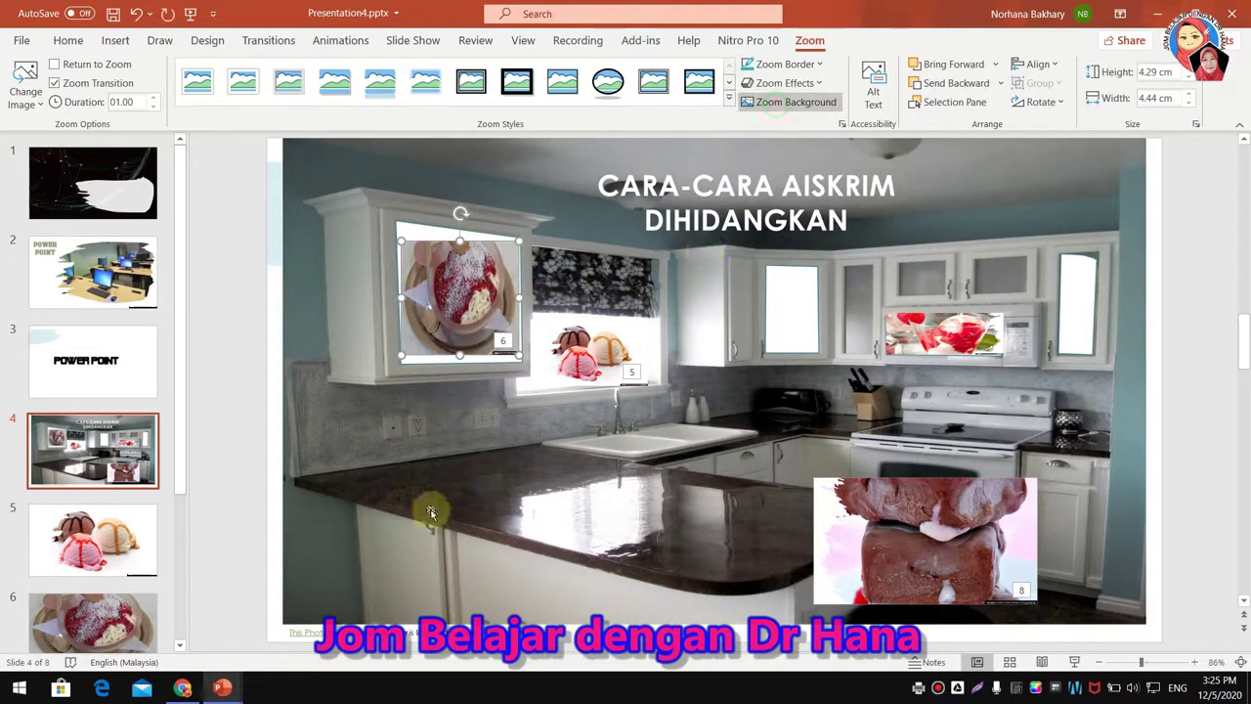
{"action": "left_click", "coordinate": [361, 540]}
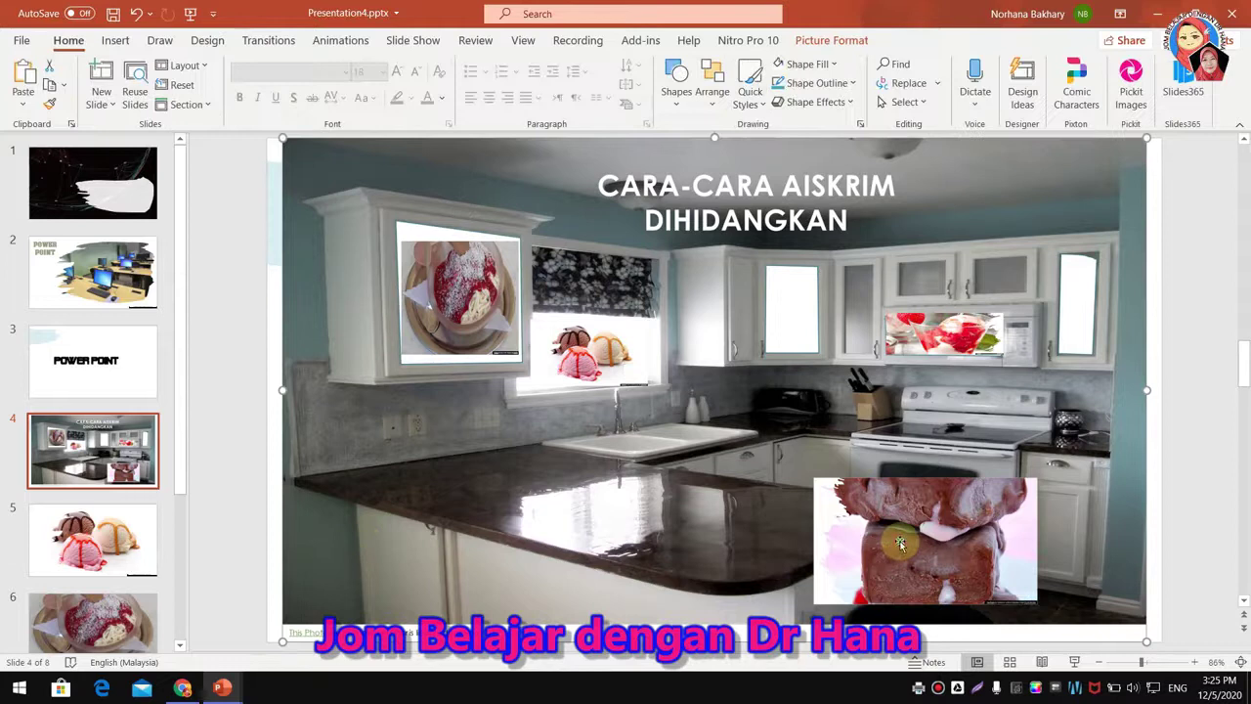
Fit the slide 8 zoom into the white cabinet door beside the window, about 2.5 cm high and 1.95 cm wide.
{"action": "left_click", "coordinate": [900, 543]}
{"action": "left_click_drag", "start_coordinate": [817, 603], "coordinate": [790, 309]}
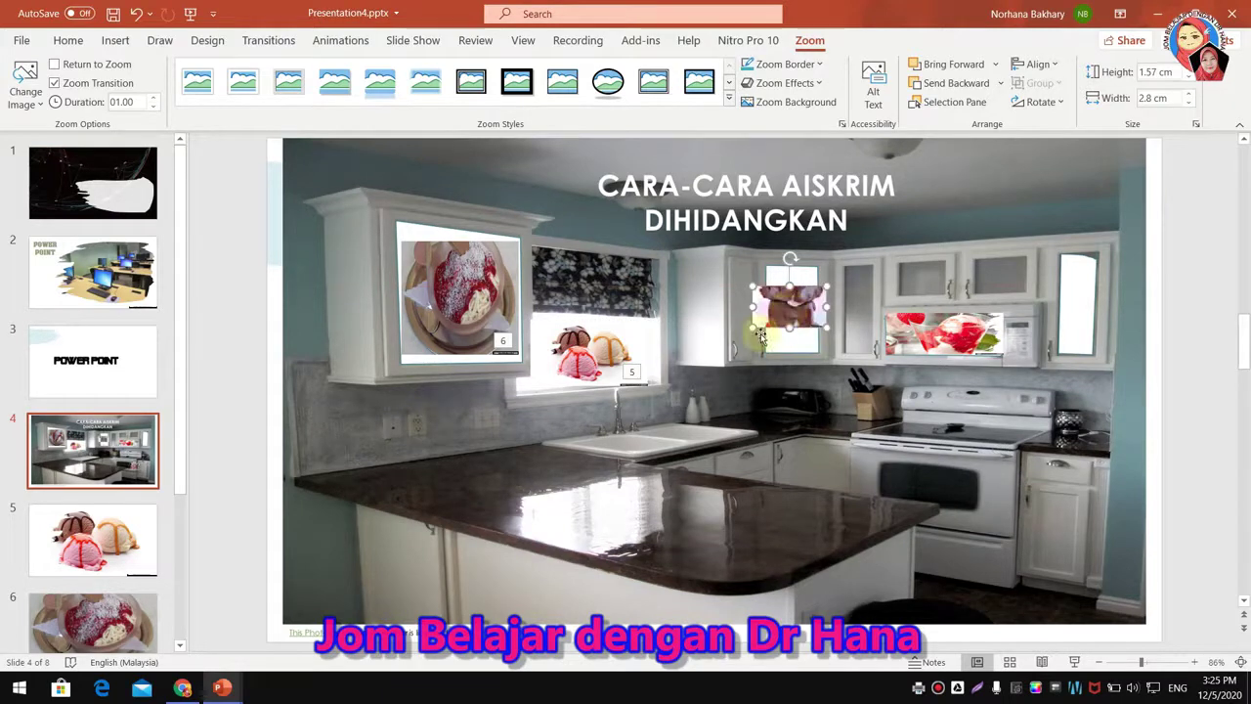
{"action": "left_click_drag", "start_coordinate": [755, 309], "coordinate": [789, 343]}
{"action": "left_click_drag", "start_coordinate": [791, 284], "coordinate": [792, 271]}
{"action": "left_click_drag", "start_coordinate": [798, 317], "coordinate": [798, 310]}
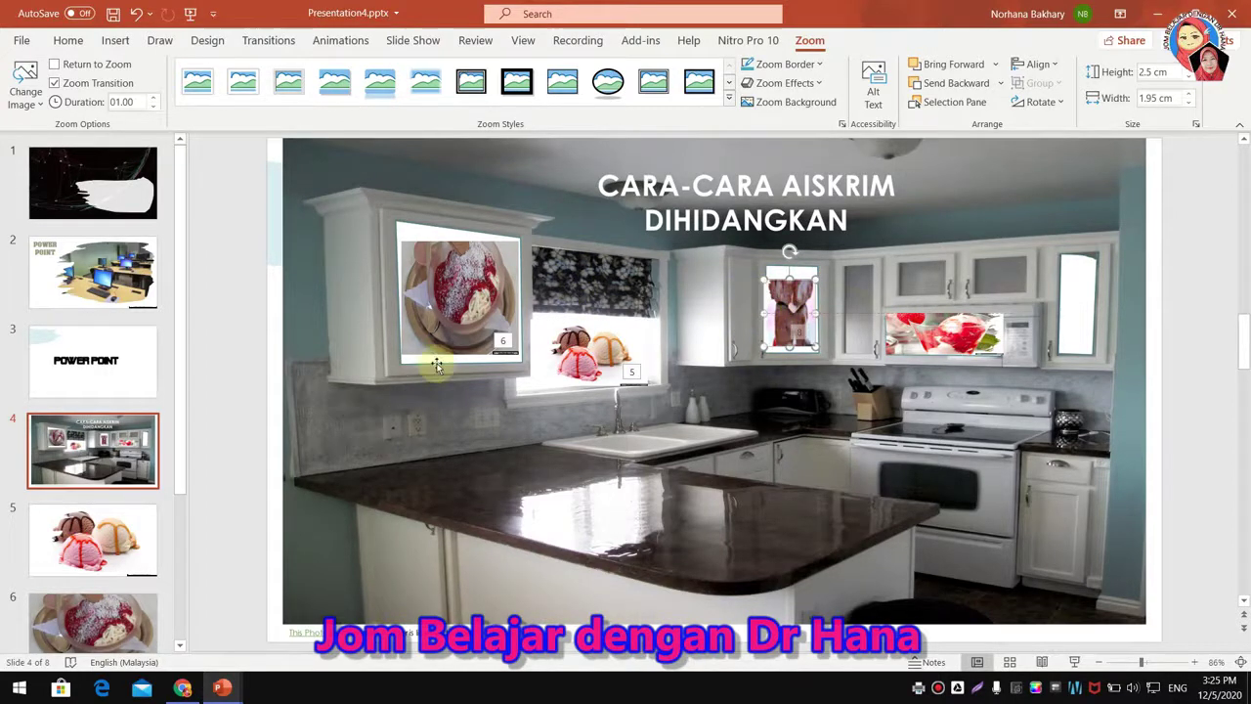
Enable Return to Zoom for the slide 6 zoom on the large cabinet door.
{"action": "left_click", "coordinate": [447, 289]}
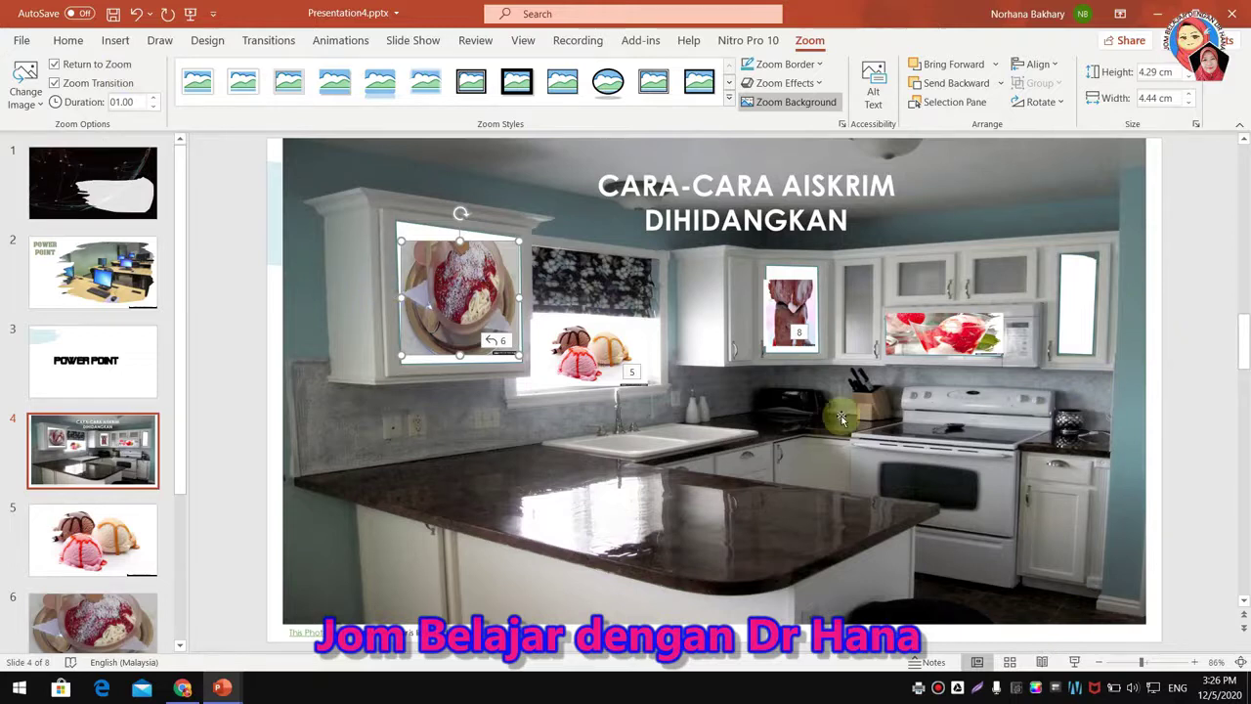
Enable Return to Zoom for the window zoom, the zoom on the cabinet door beside it, and the microwave zoom.
{"action": "left_click", "coordinate": [591, 352]}
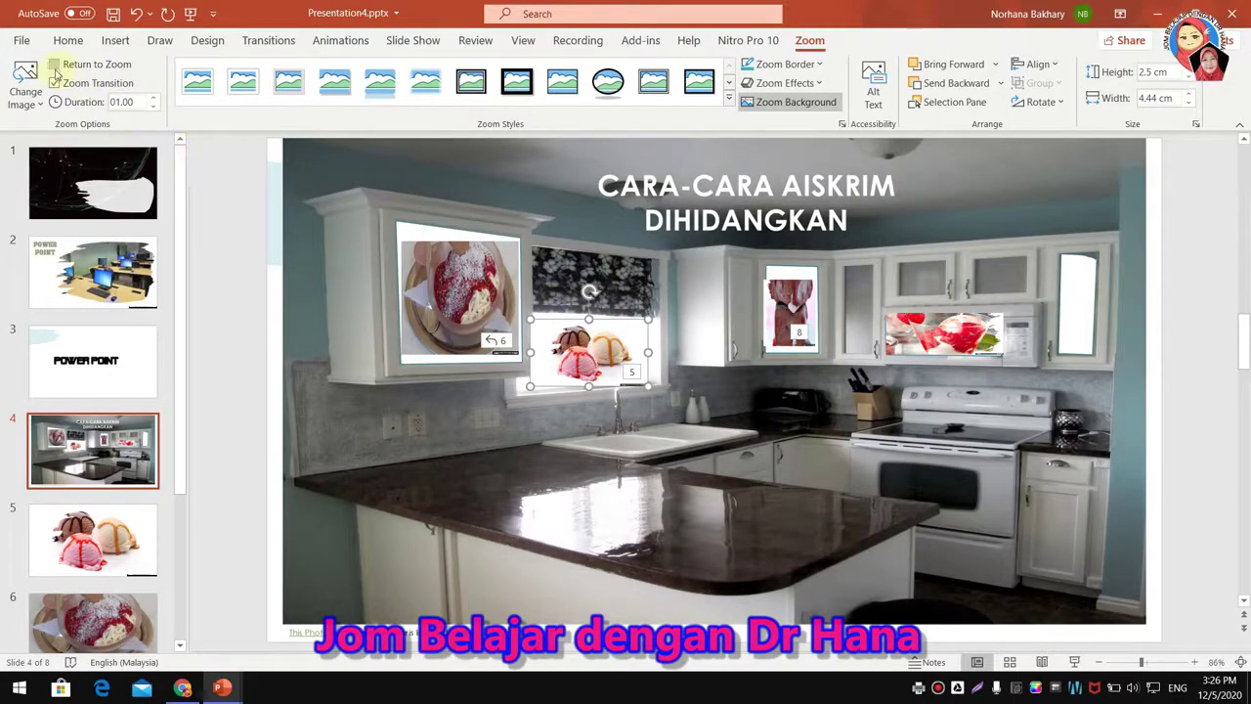
{"action": "left_click", "coordinate": [807, 325]}
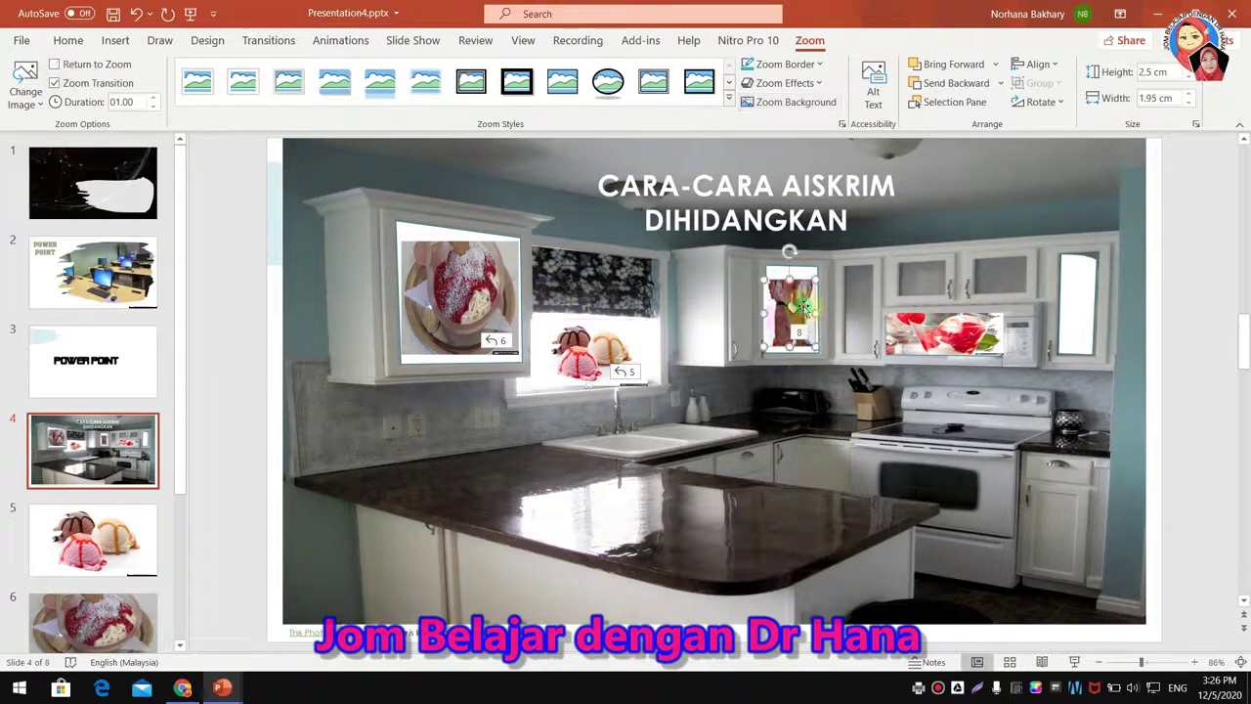
{"action": "left_click", "coordinate": [55, 65]}
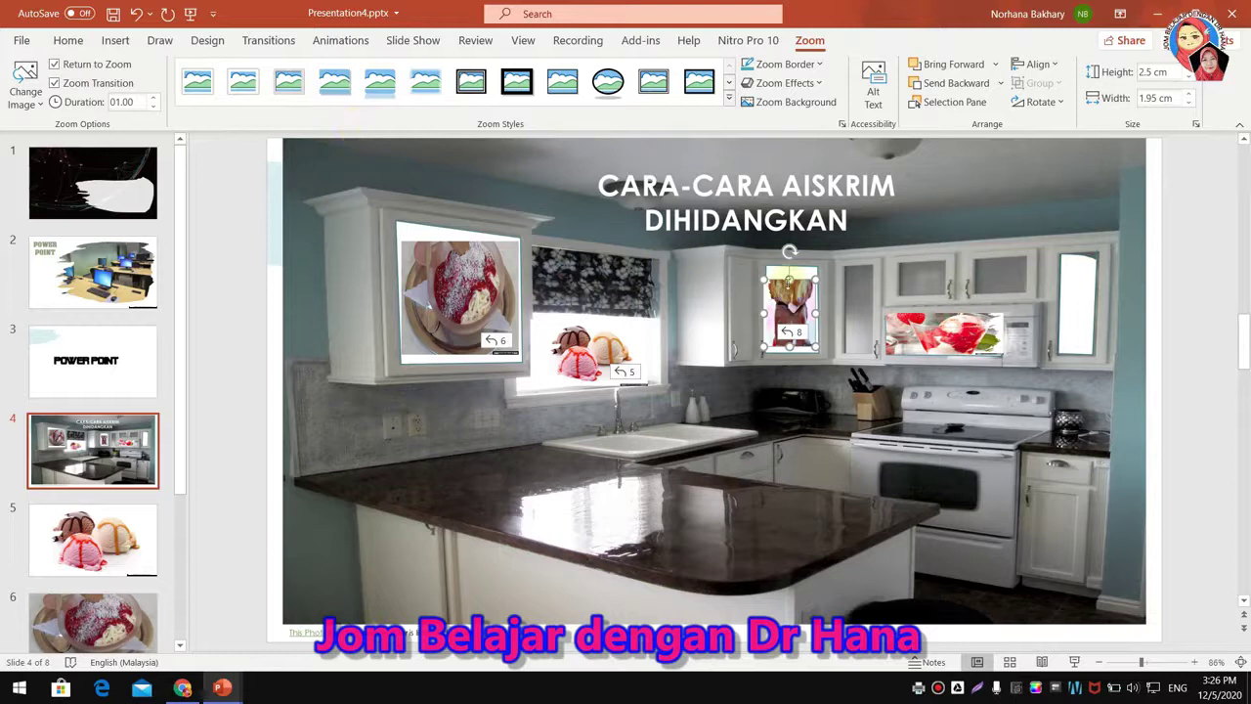
{"action": "left_click", "coordinate": [944, 338]}
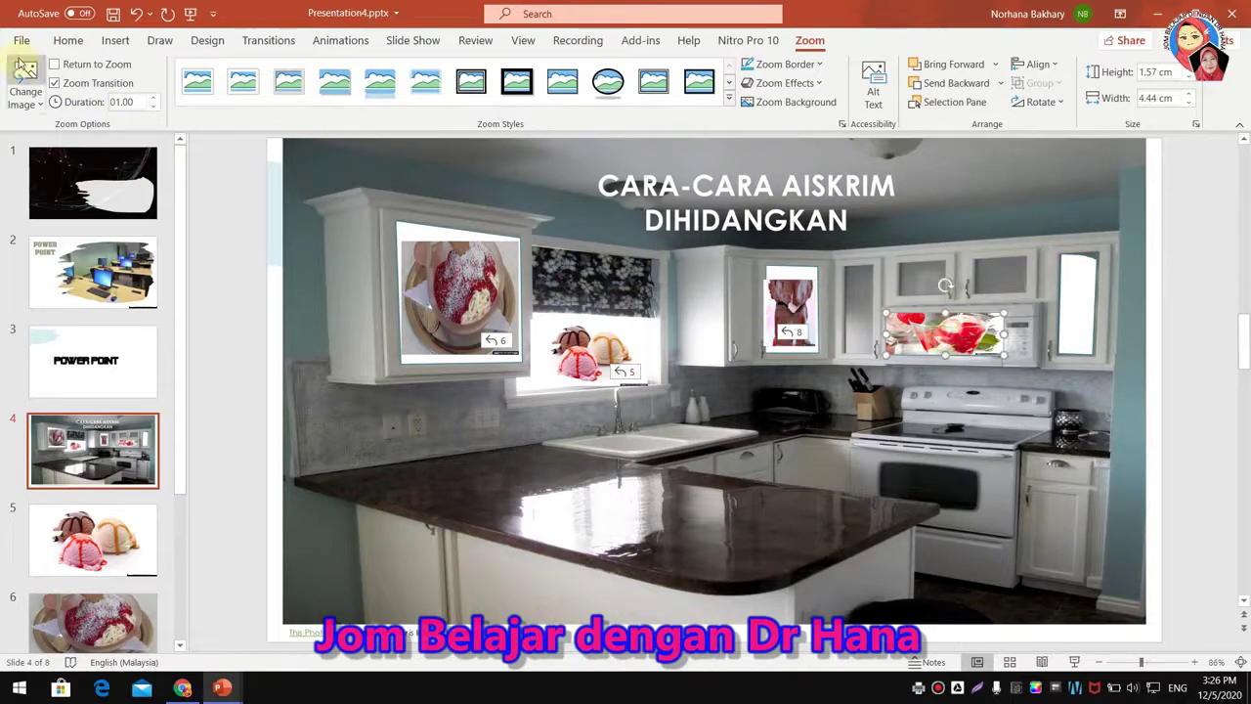
{"action": "left_click", "coordinate": [54, 64]}
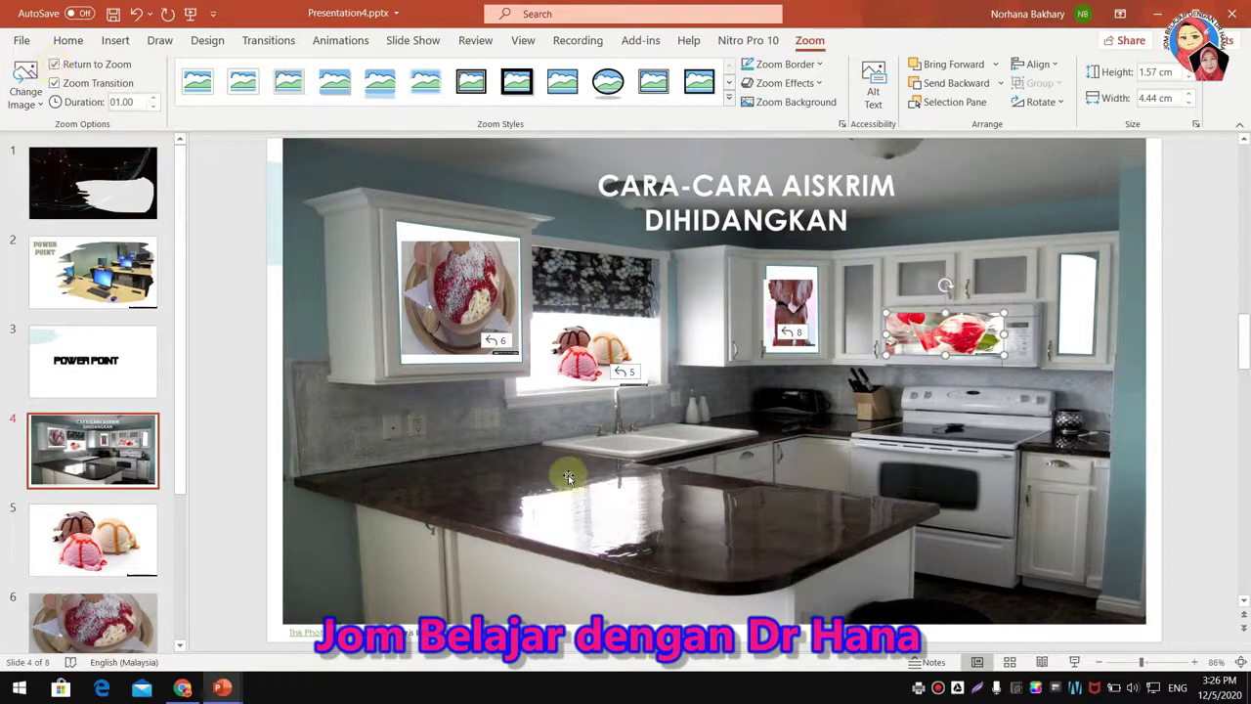
Run the slide show from the kitchen slide, testing each of the four zooms and its return, and end the show.
{"action": "left_click", "coordinate": [1073, 662]}
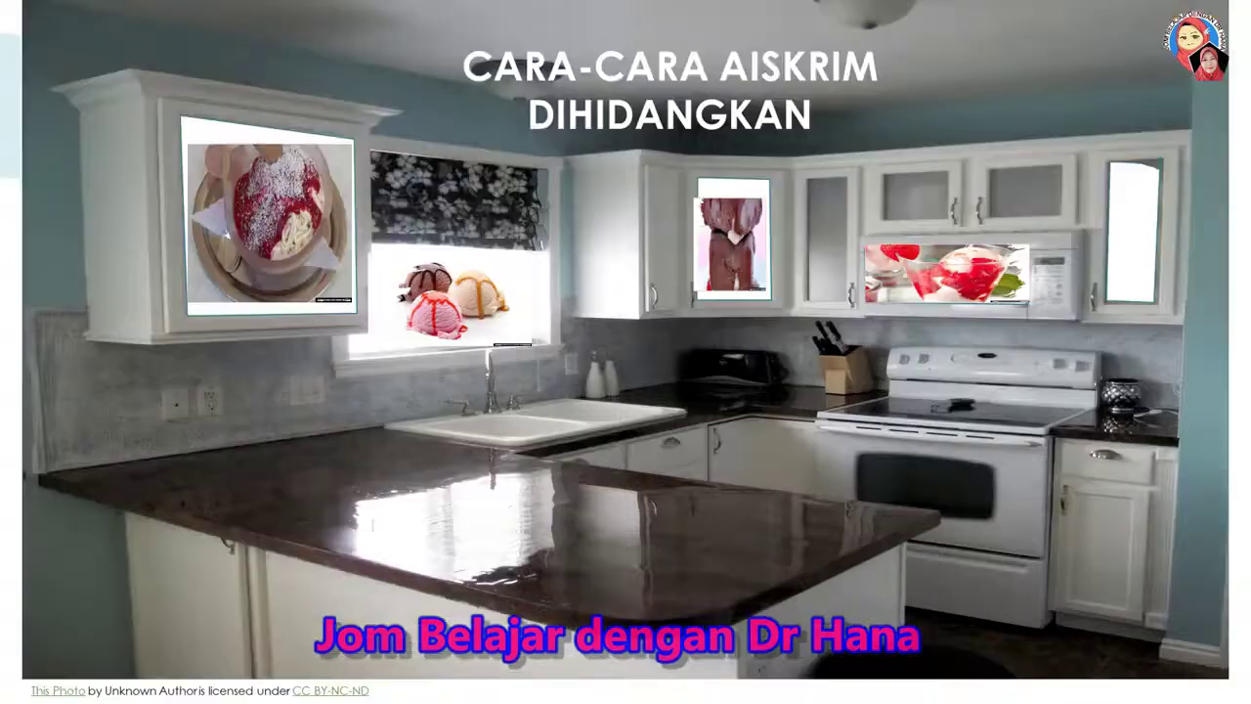
{"action": "left_click", "coordinate": [283, 234]}
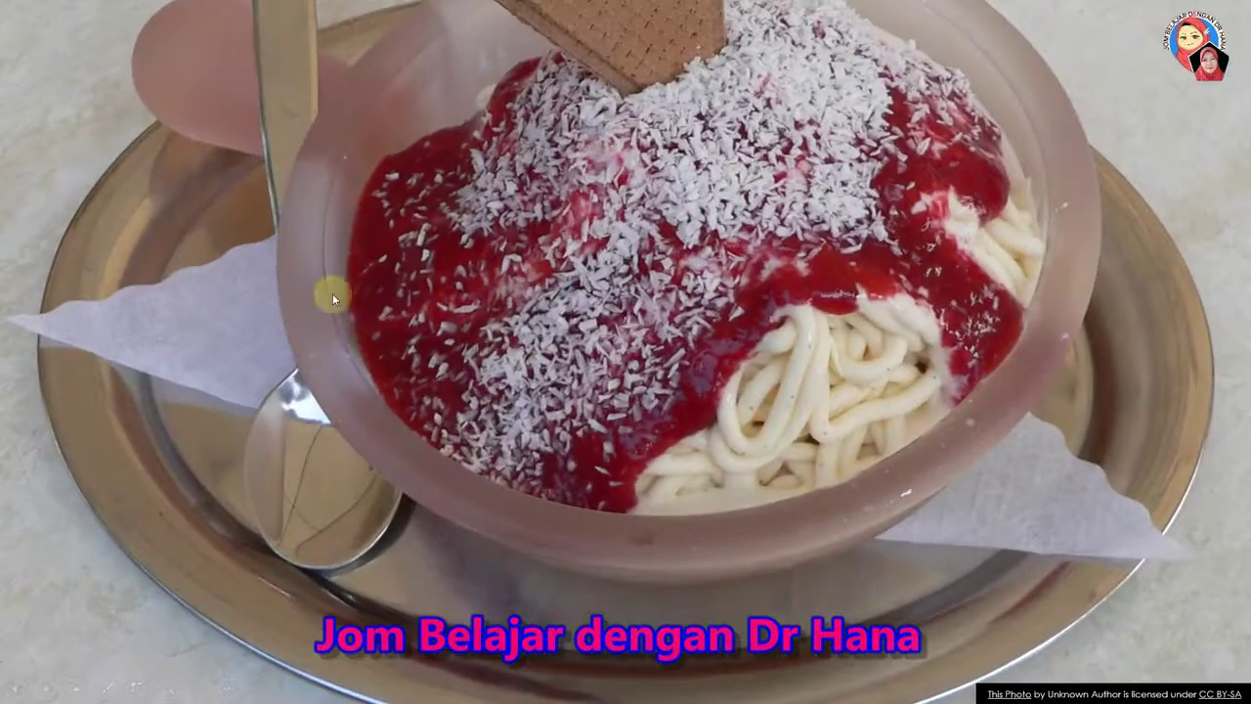
{"action": "left_click", "coordinate": [482, 395]}
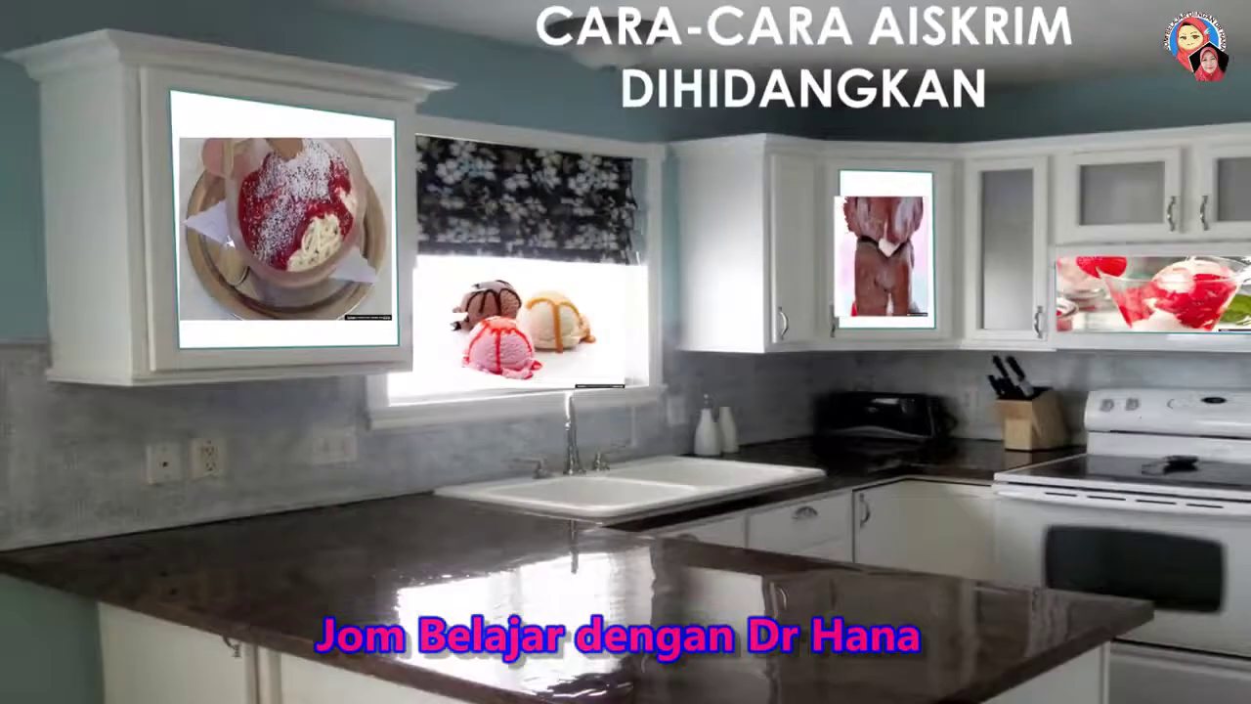
{"action": "left_click", "coordinate": [443, 292]}
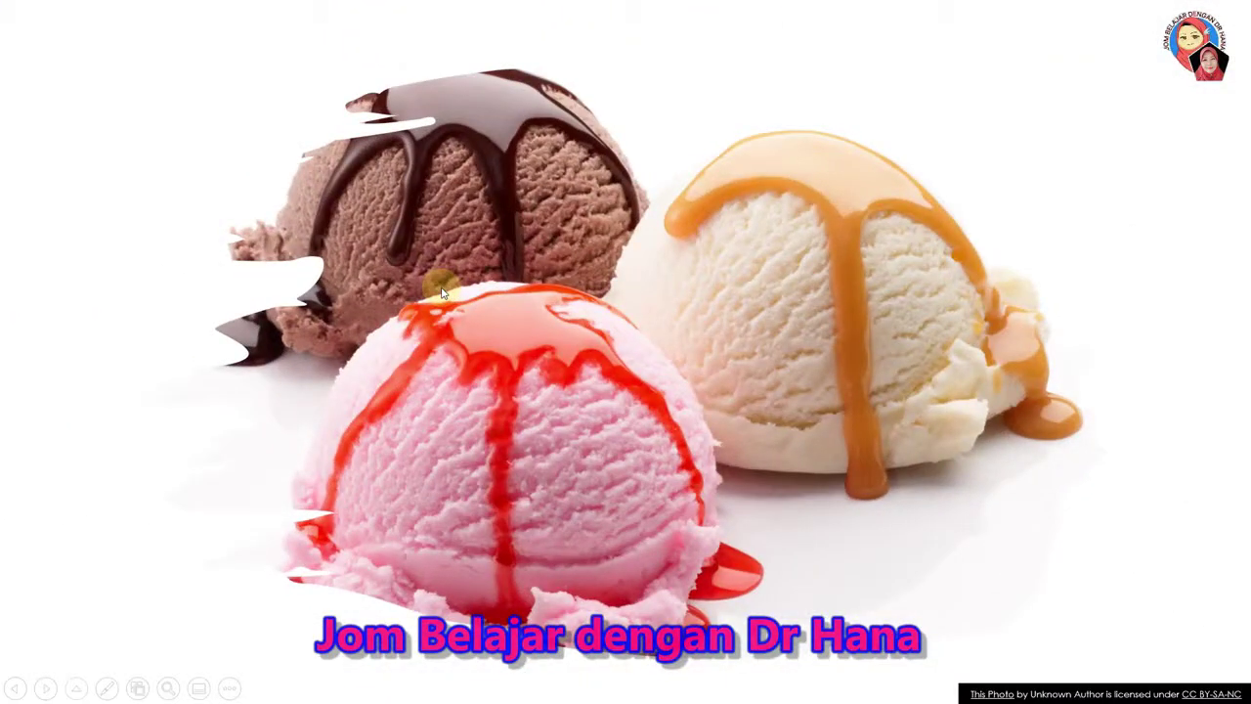
{"action": "left_click", "coordinate": [443, 292]}
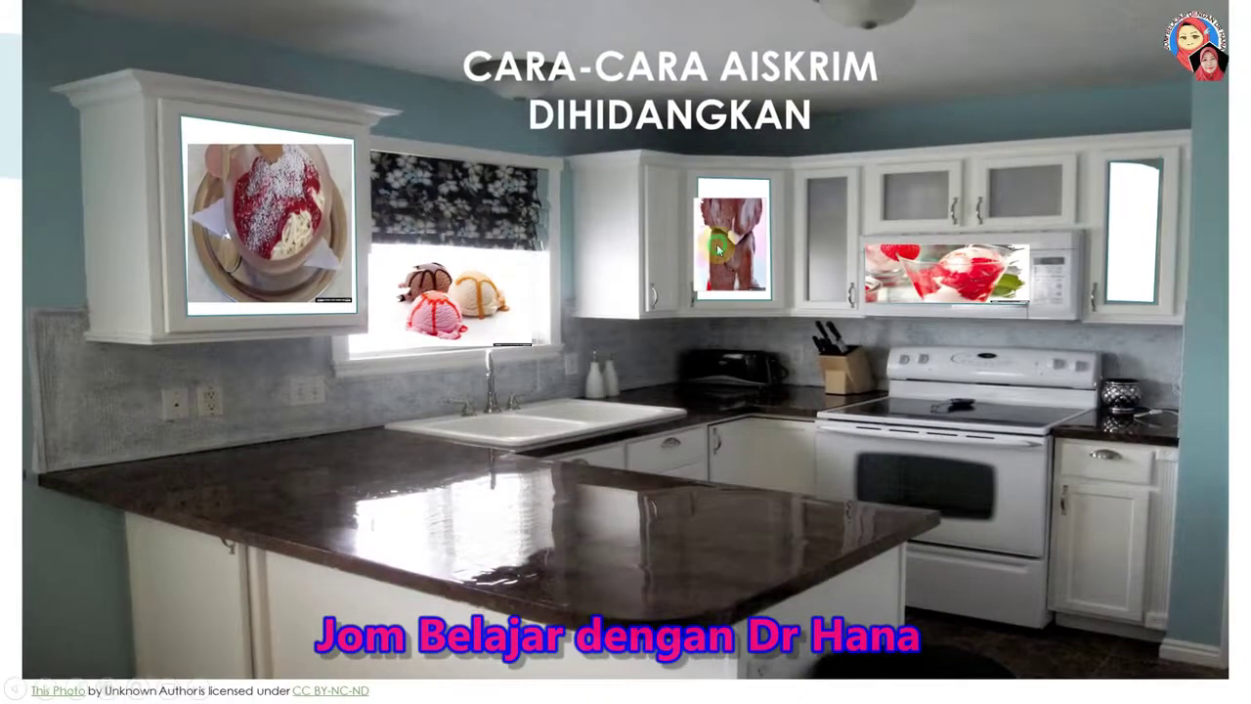
{"action": "left_click", "coordinate": [718, 252]}
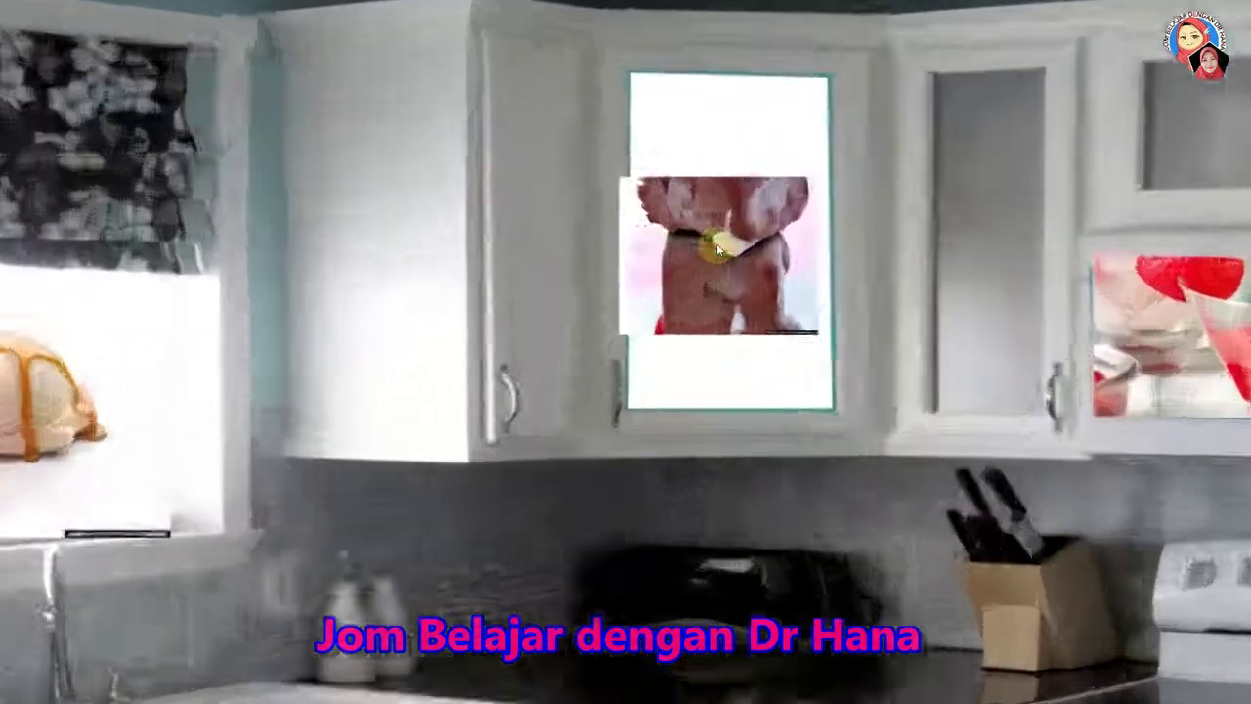
{"action": "left_click", "coordinate": [719, 252]}
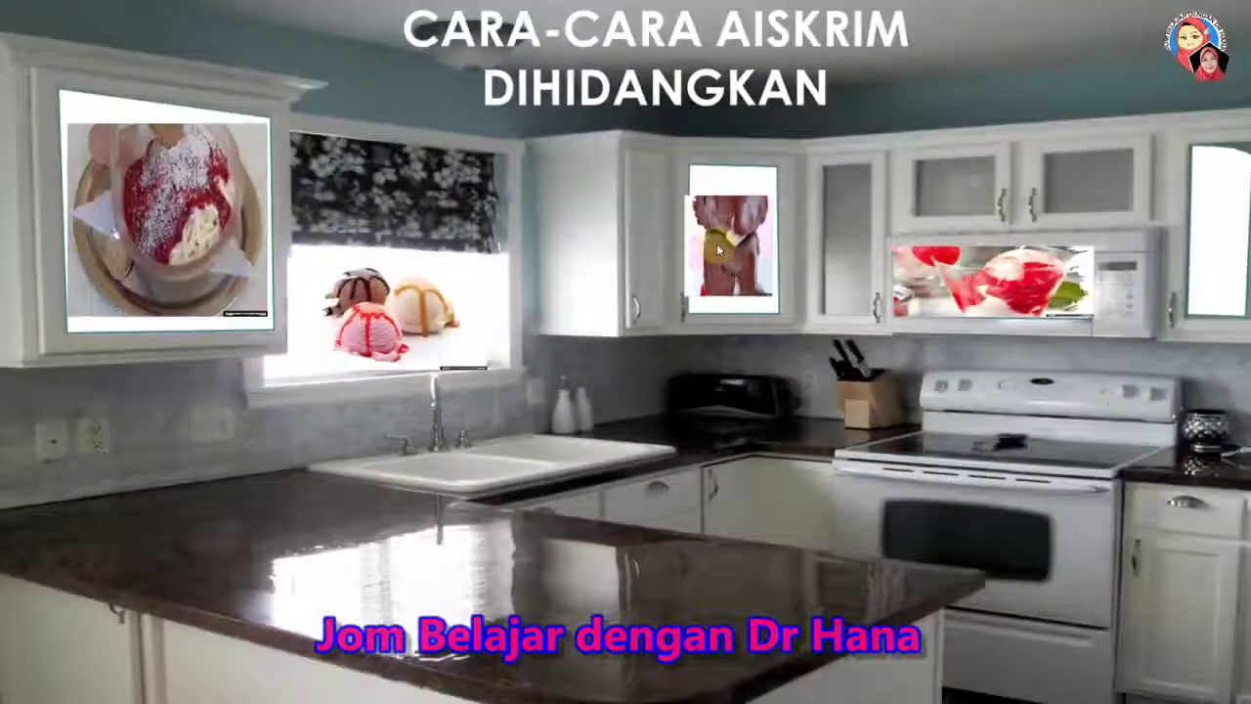
{"action": "left_click", "coordinate": [946, 266]}
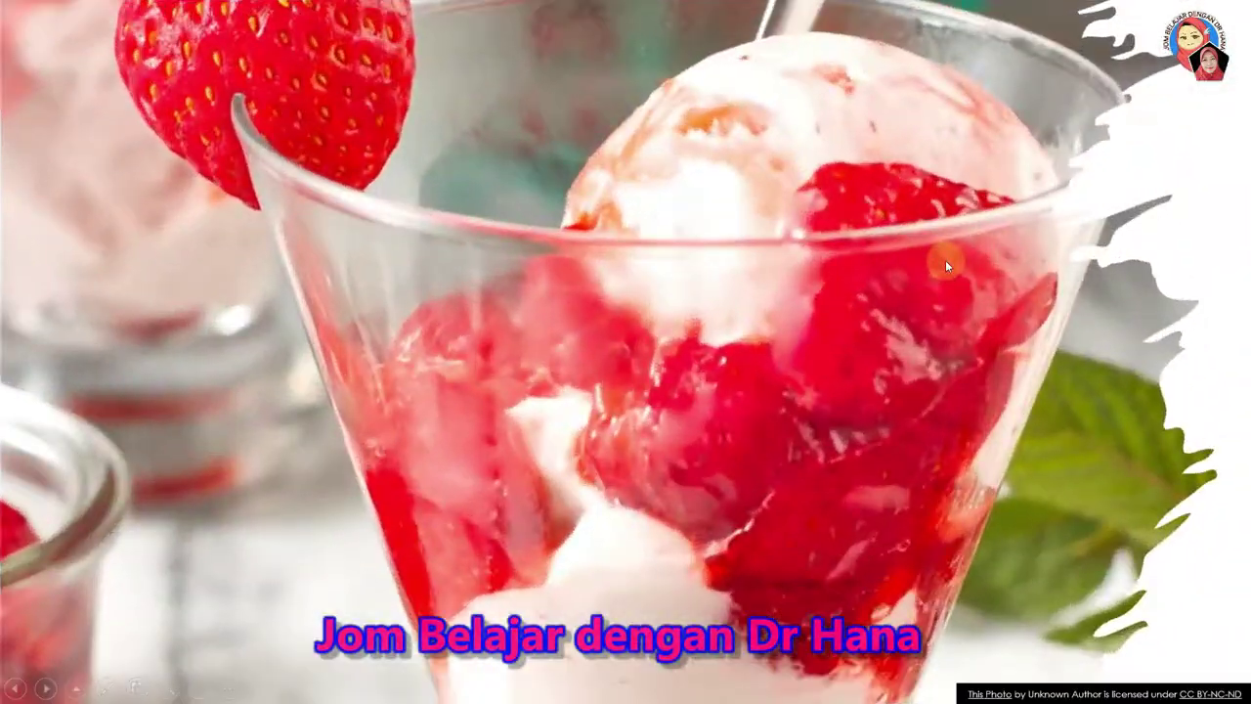
{"action": "left_click", "coordinate": [945, 260]}
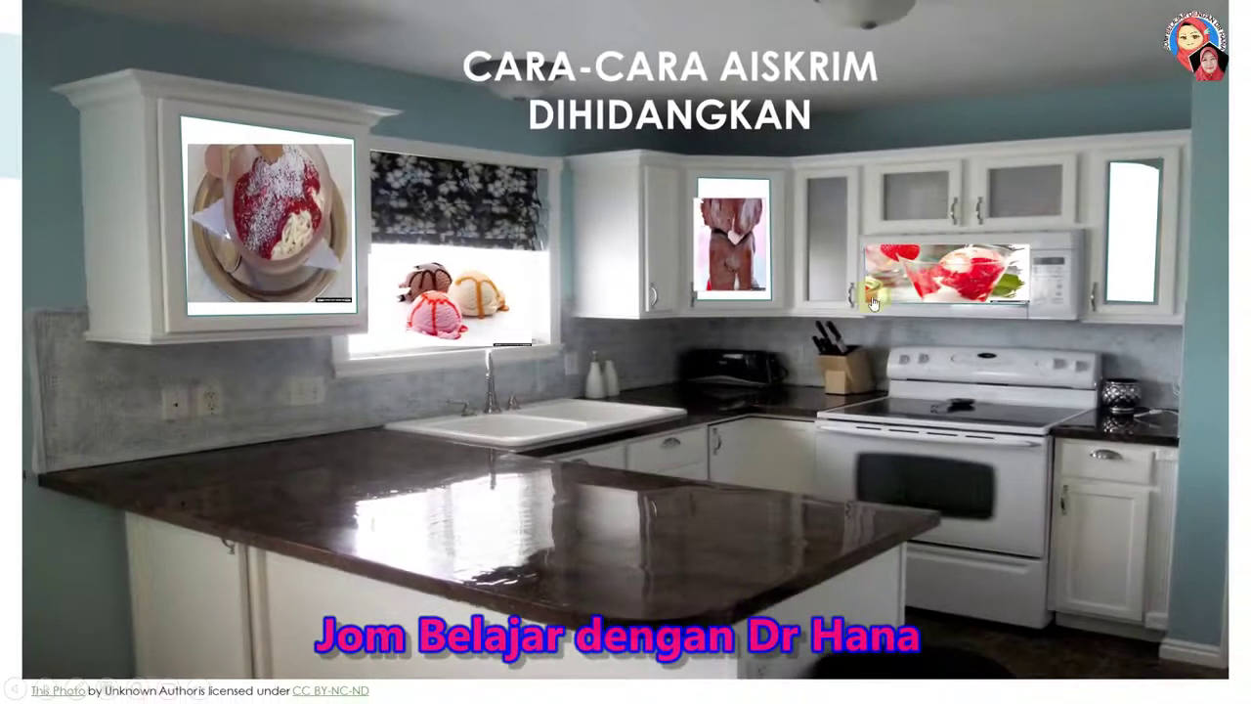
{"action": "key", "text": "Escape"}
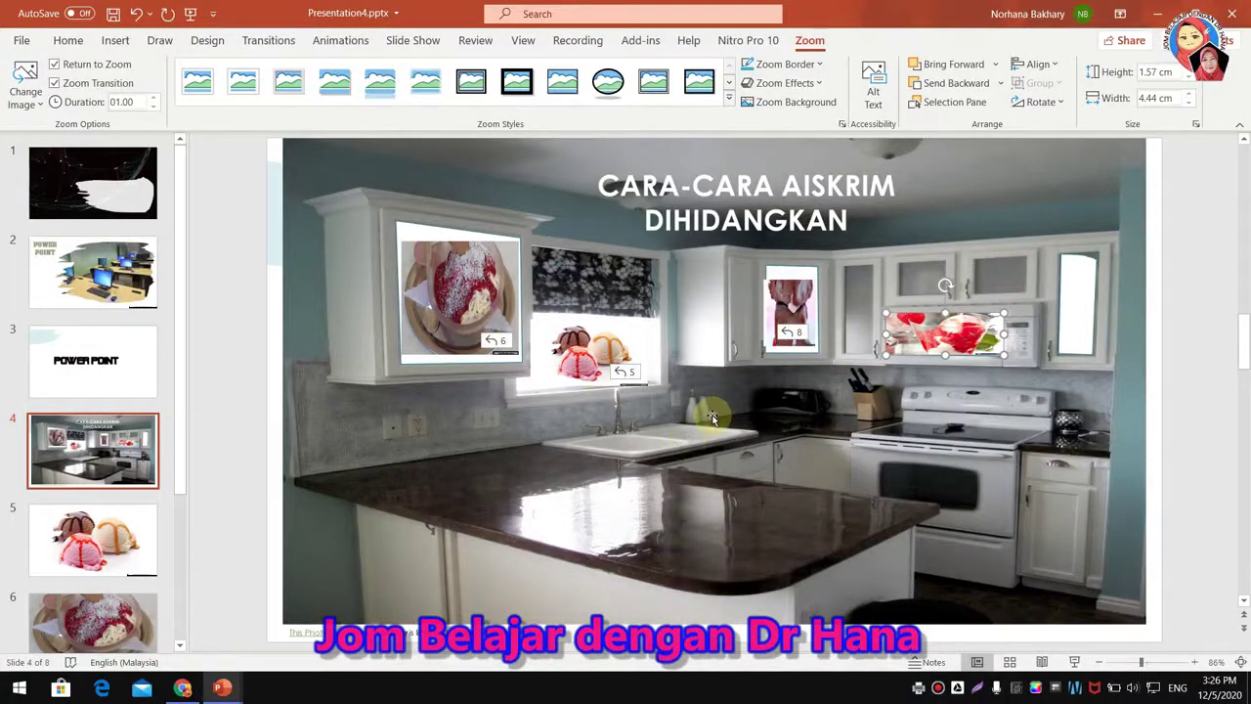
Stretch the kitchen picture's left side out to the left edge of the slide.
{"action": "left_click", "coordinate": [1124, 372]}
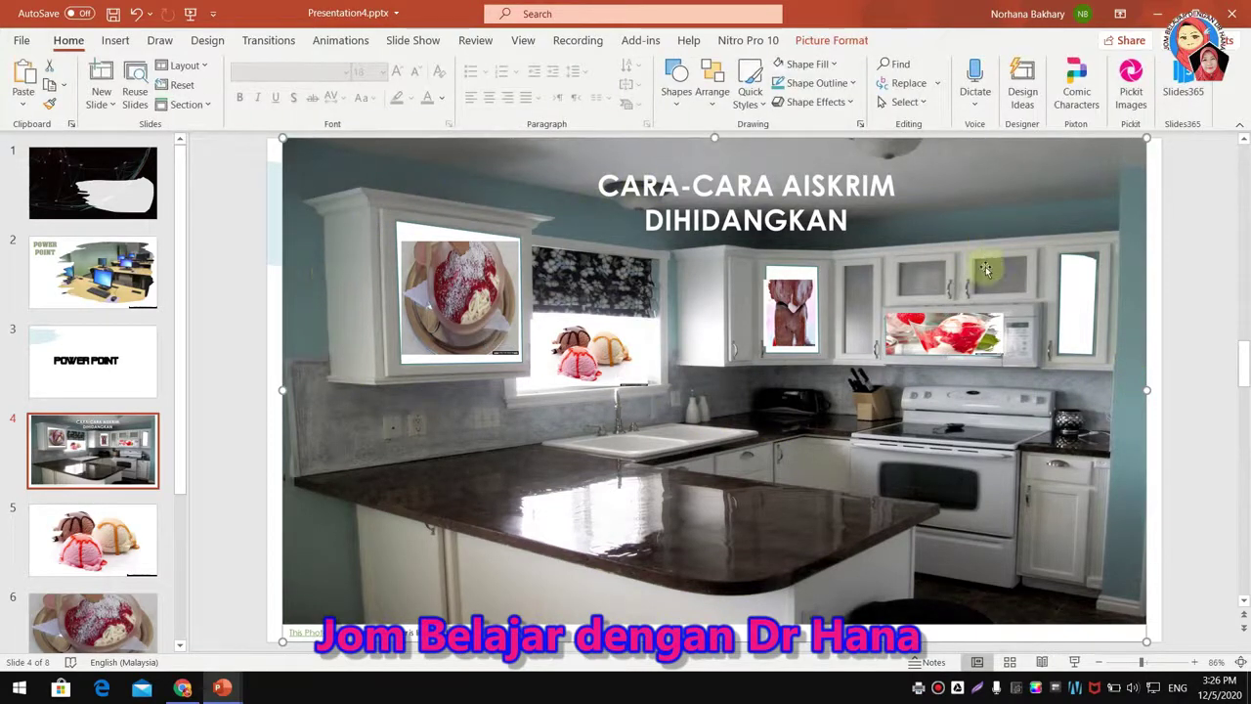
{"action": "left_click", "coordinate": [230, 419]}
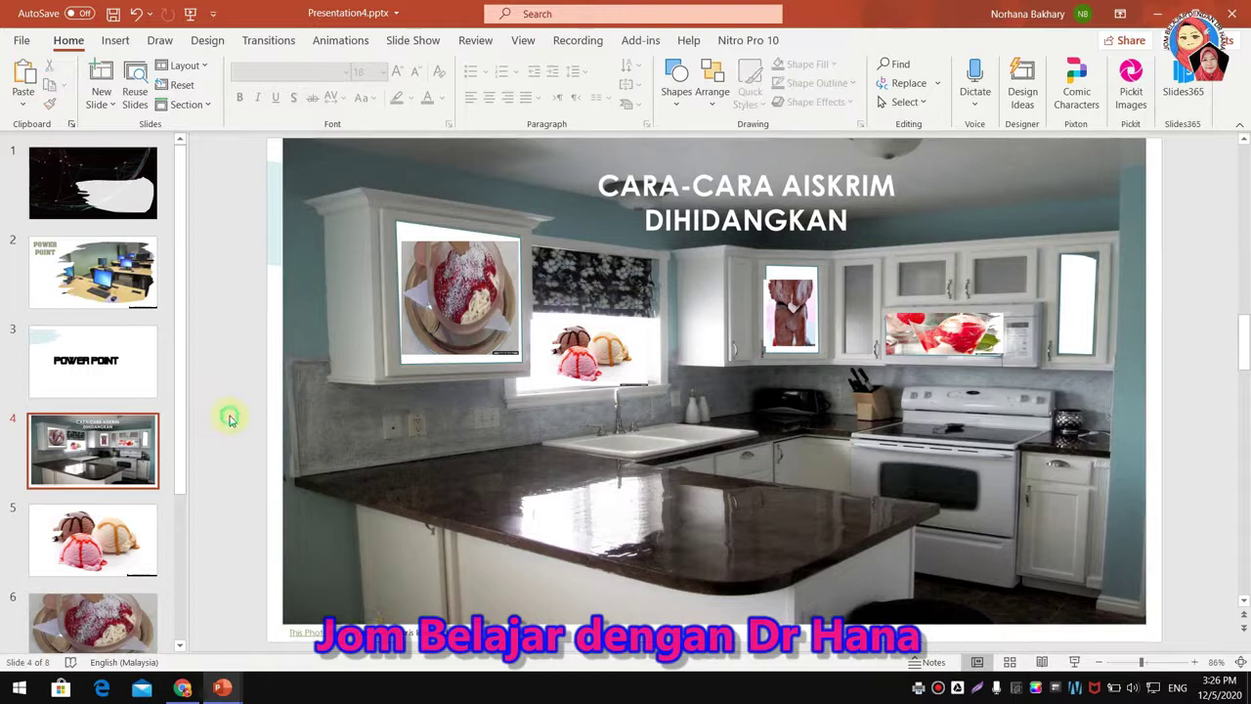
{"action": "left_click", "coordinate": [308, 402]}
{"action": "left_click_drag", "start_coordinate": [278, 391], "coordinate": [264, 391]}
Shift the slide 6 and slide 8 zooms slightly left to realign them with their white cabinet doors.
{"action": "left_click_drag", "start_coordinate": [485, 340], "coordinate": [461, 309]}
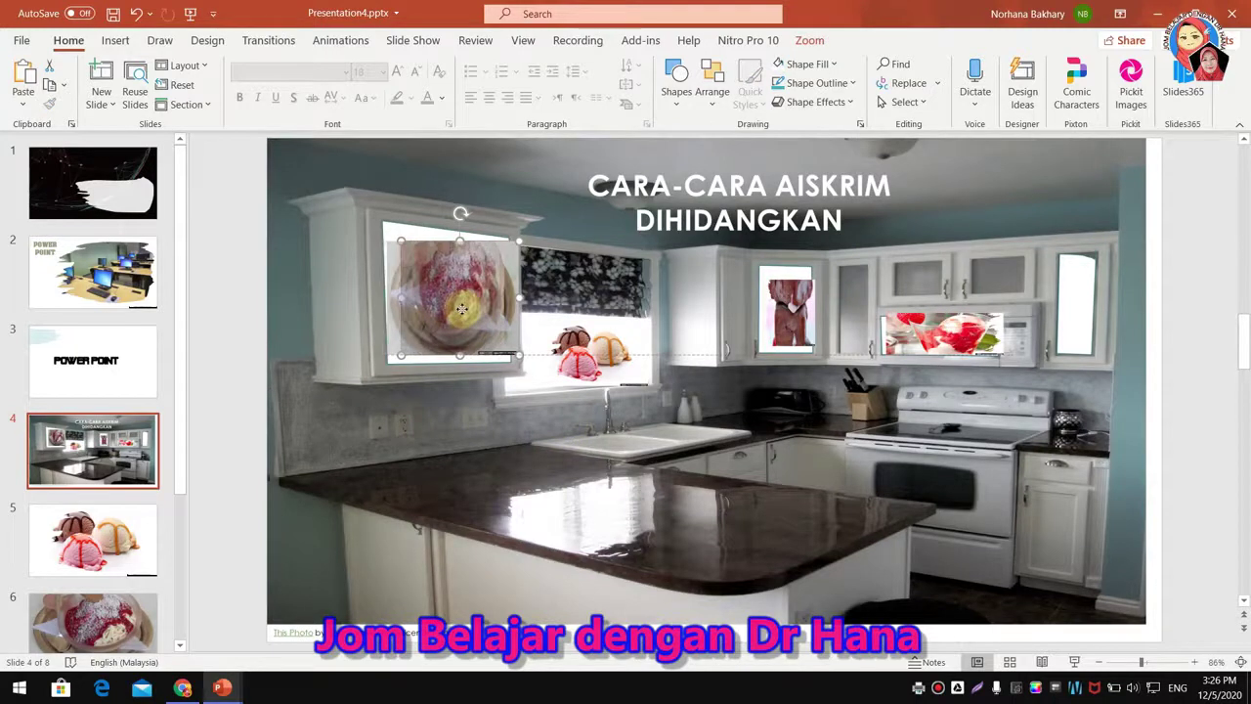
{"action": "left_click_drag", "start_coordinate": [462, 309], "coordinate": [447, 309]}
{"action": "left_click_drag", "start_coordinate": [775, 311], "coordinate": [768, 313]}
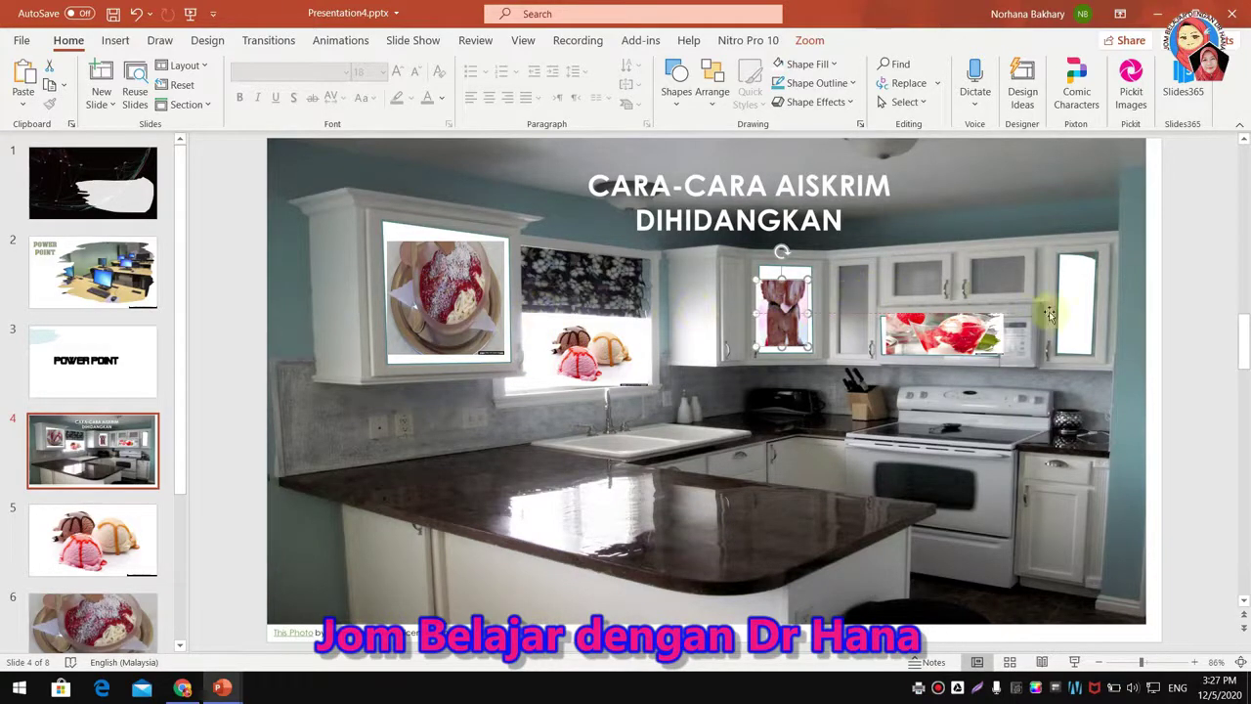
Stretch the kitchen picture's right side out to the right edge of the slide.
{"action": "left_click", "coordinate": [1035, 202]}
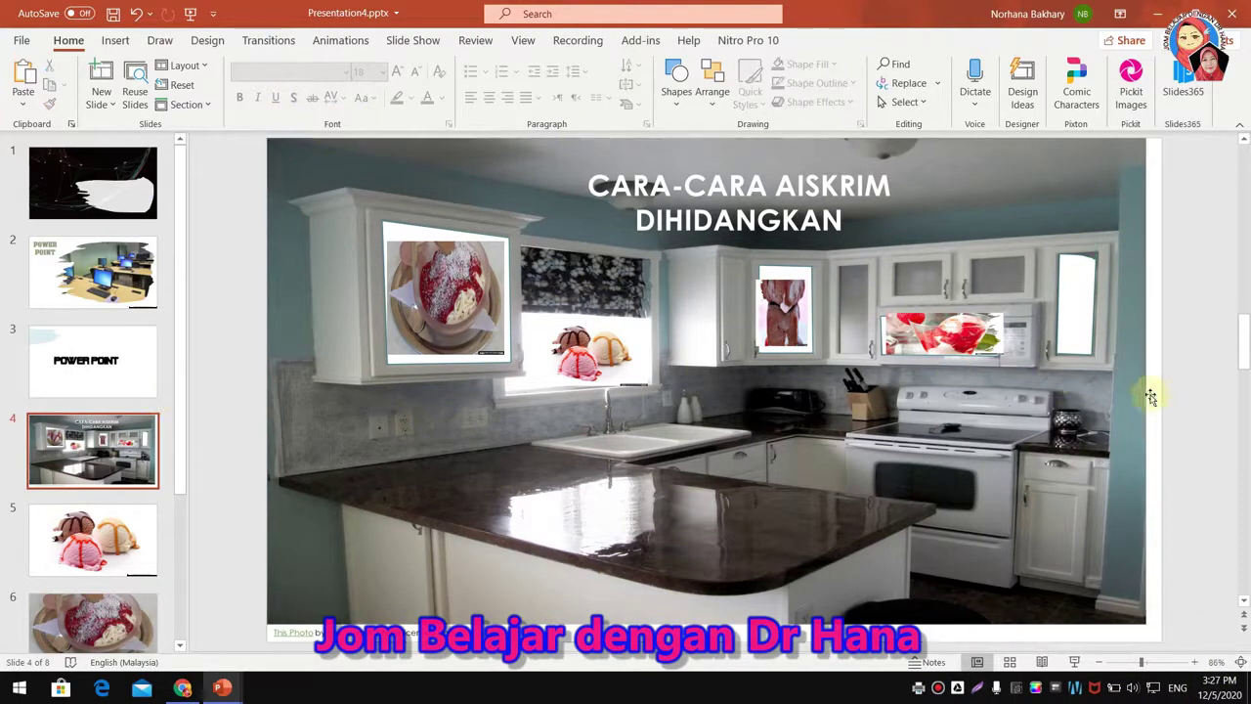
{"action": "left_click_drag", "start_coordinate": [1146, 388], "coordinate": [1161, 388]}
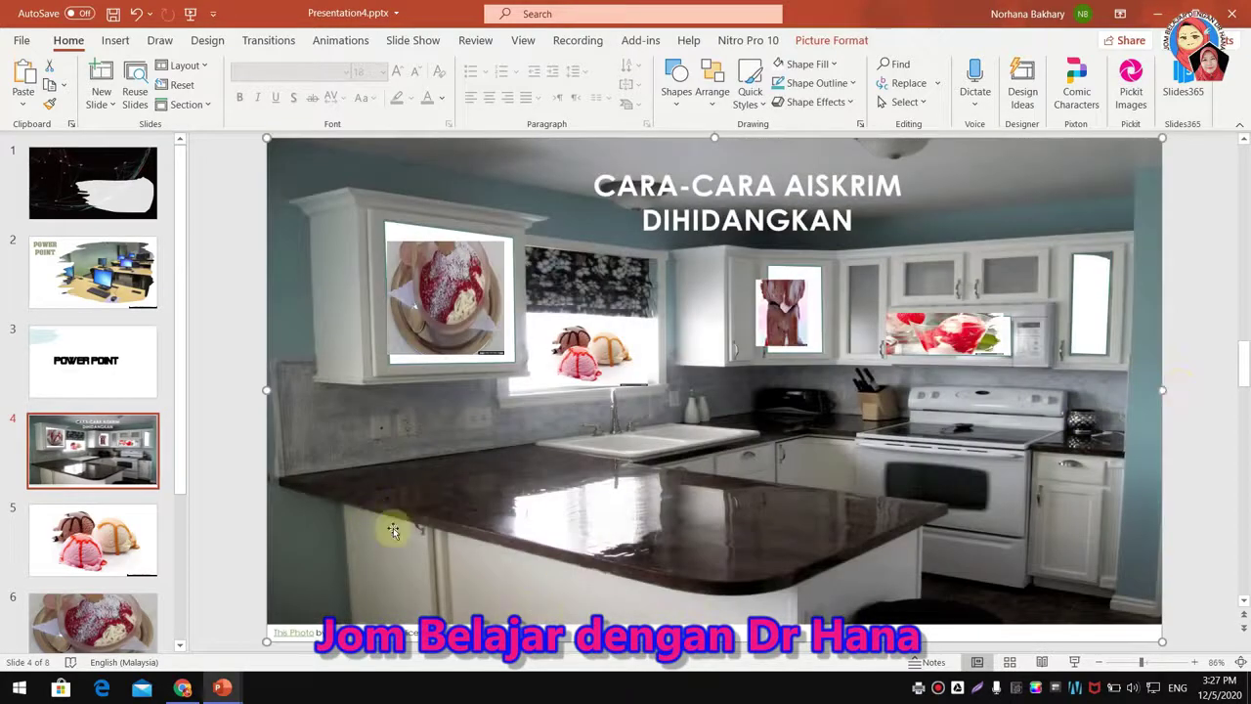